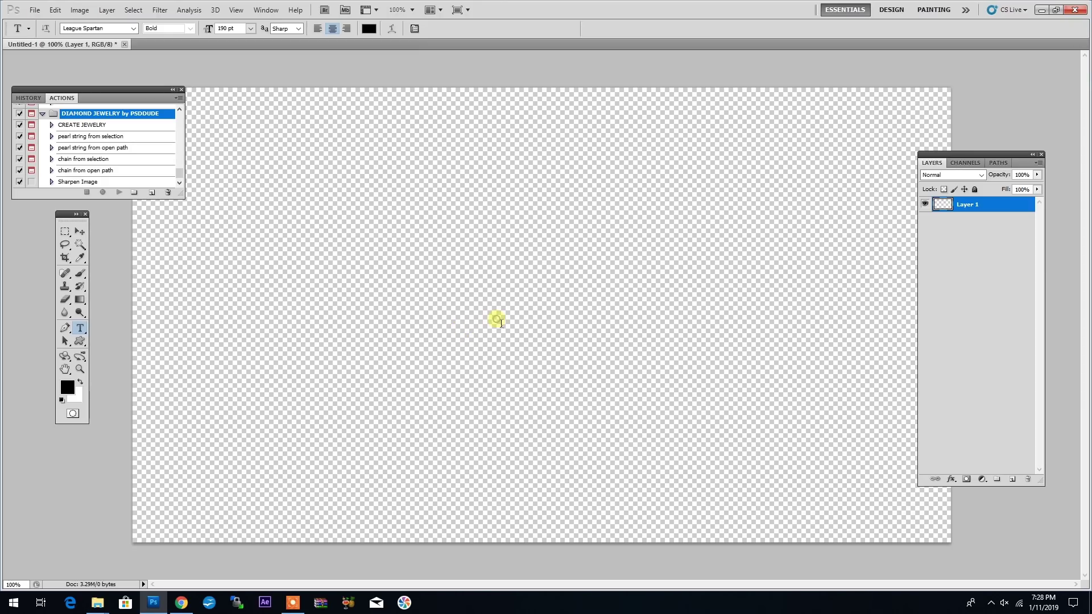
- Type 'Bijoux' on the canvas and move it to the centre
{"action": "left_click", "coordinate": [501, 320]}
{"action": "type", "text": "B"}
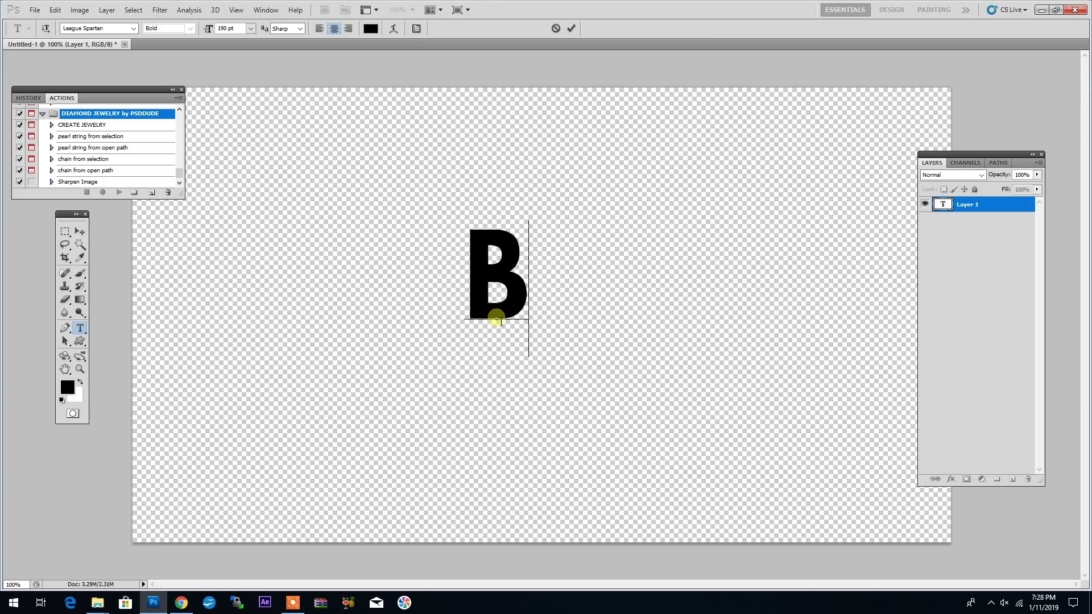
{"action": "type", "text": "ijoux"}
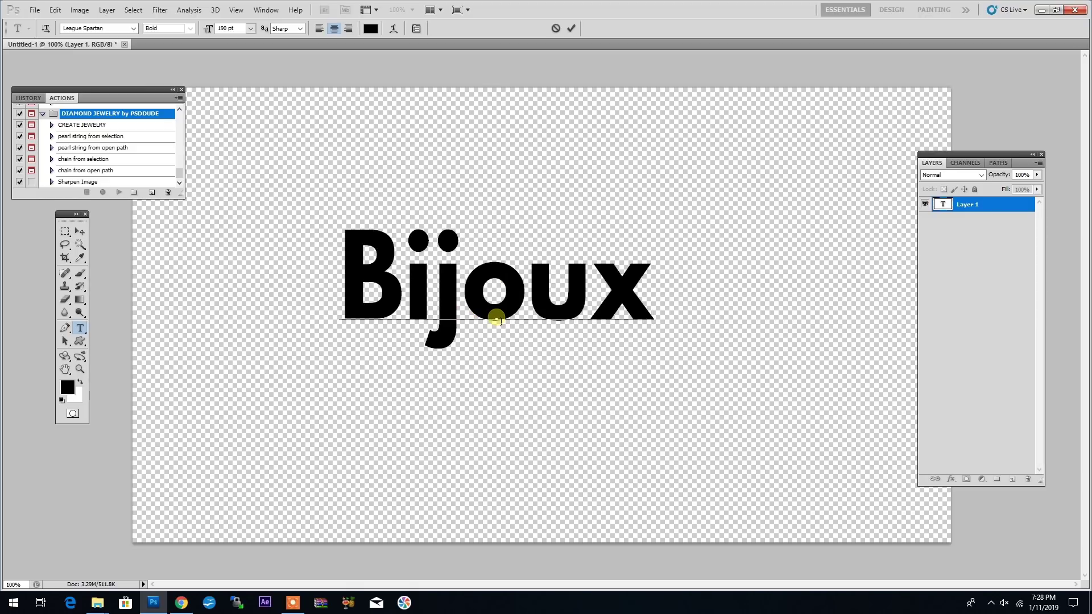
{"action": "left_click", "coordinate": [76, 233]}
{"action": "left_click_drag", "start_coordinate": [451, 291], "coordinate": [490, 310]}
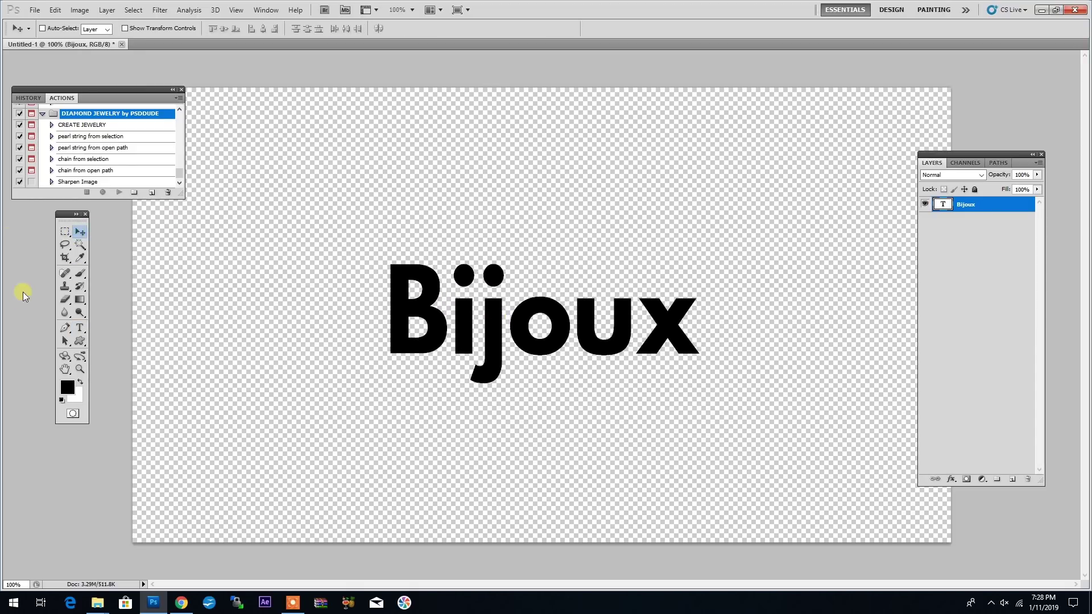
- Run the CREATE JEWELRY action to turn the text into pink diamond letters
{"action": "left_click", "coordinate": [78, 125]}
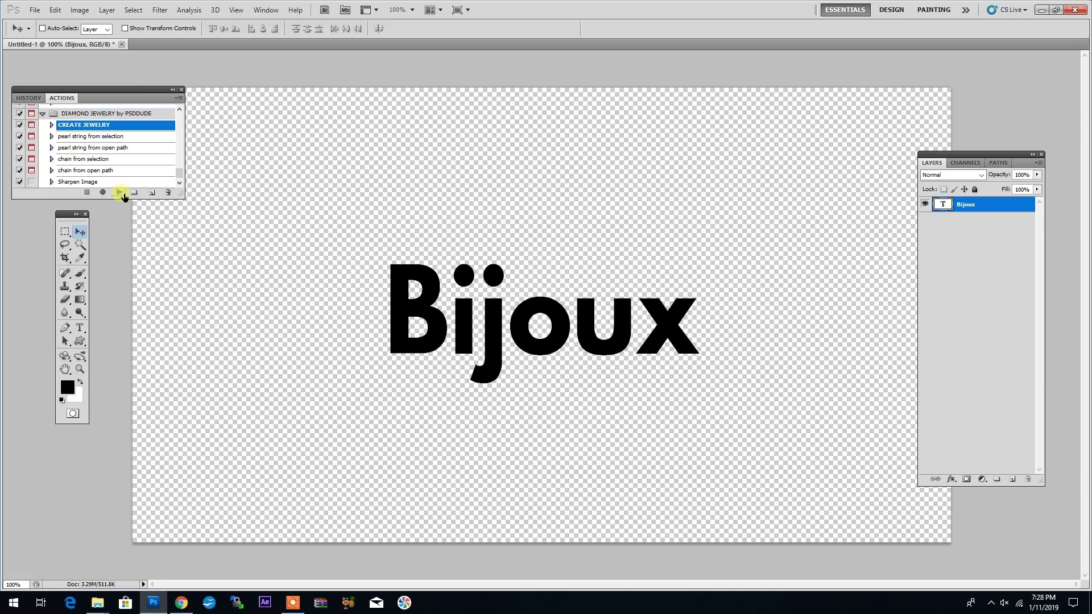
{"action": "left_click", "coordinate": [120, 193]}
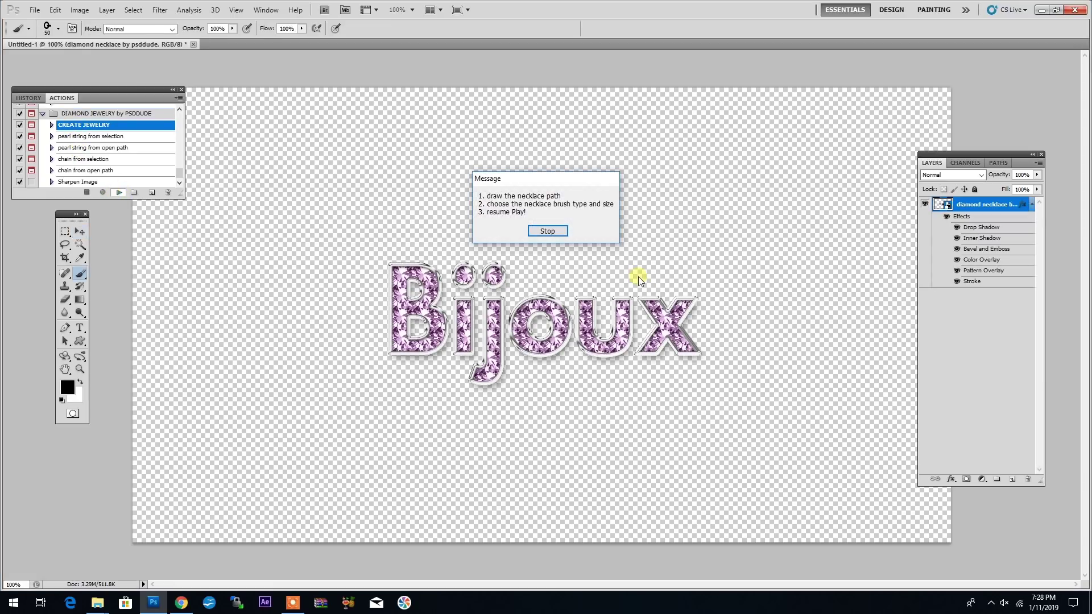
{"action": "left_click", "coordinate": [547, 231]}
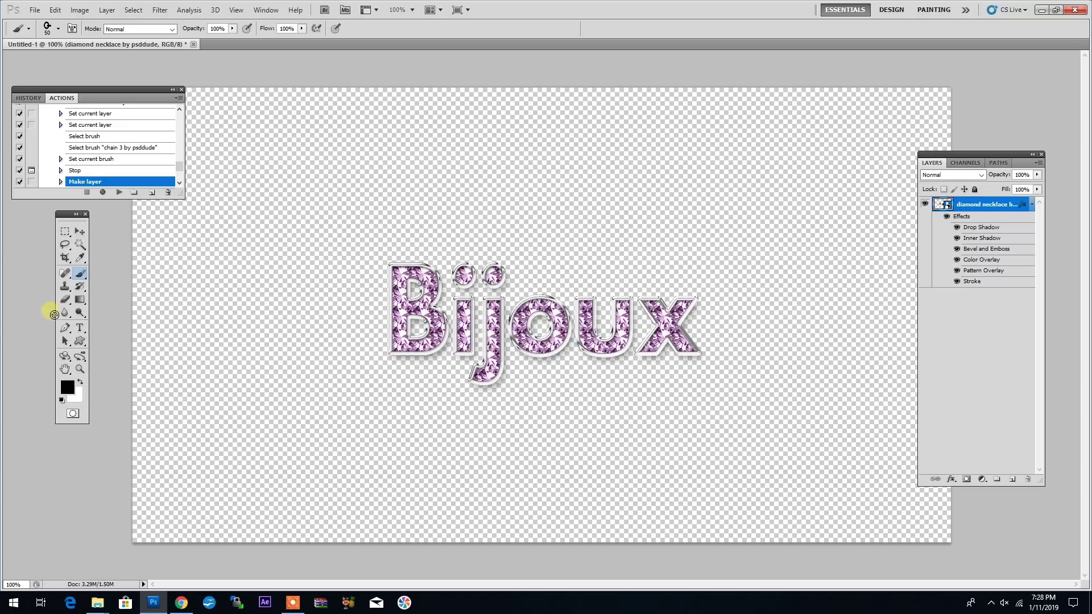
- Draw a necklace path dipping through the 'o' and resume the action to stroke a silver chain
{"action": "left_click", "coordinate": [65, 328]}
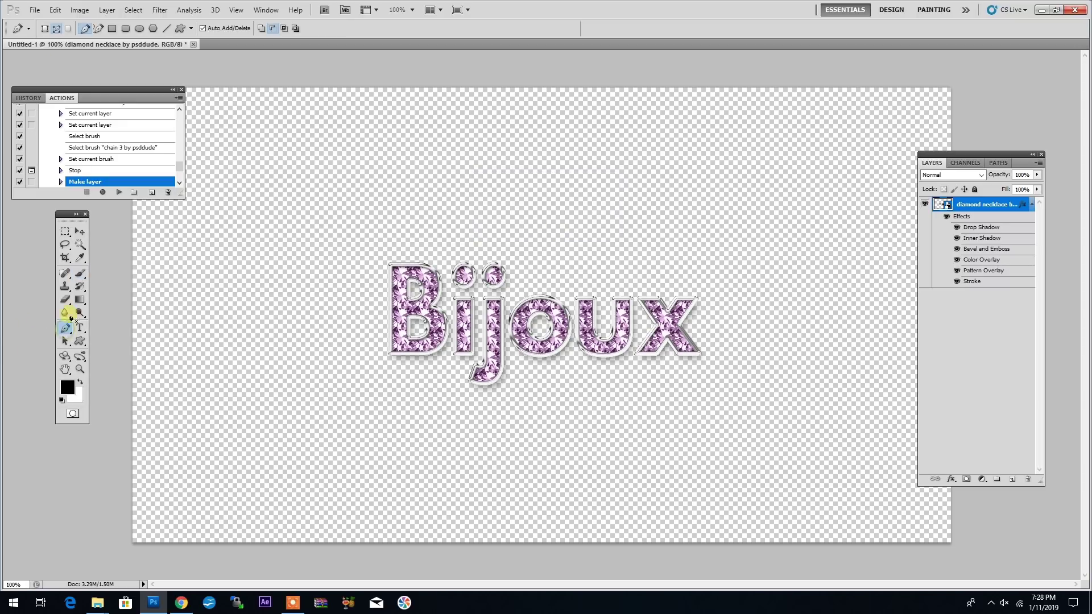
{"action": "left_click", "coordinate": [56, 28]}
{"action": "left_click", "coordinate": [267, 162]}
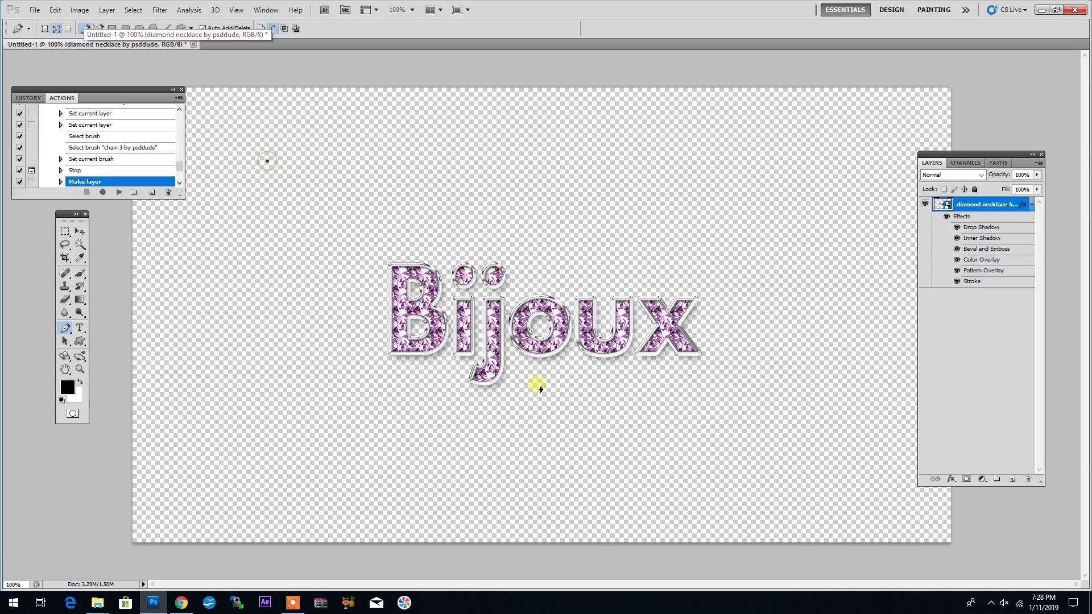
{"action": "left_click_drag", "start_coordinate": [540, 340], "coordinate": [683, 337]}
{"action": "left_click", "coordinate": [797, 162]}
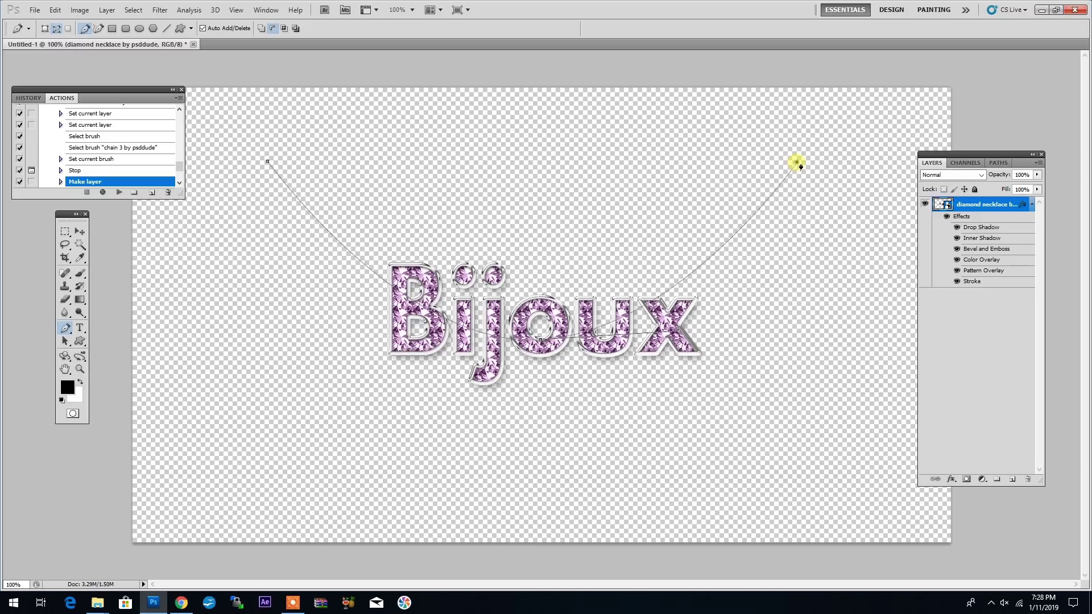
{"action": "left_click", "coordinate": [119, 193]}
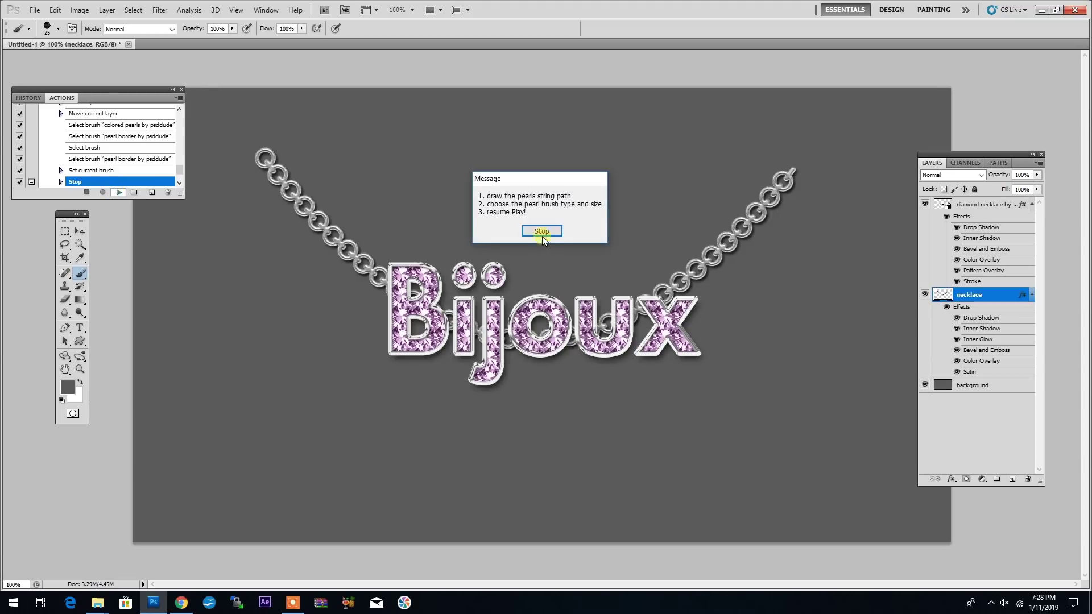
- Draw a curved path below the letters and resume the action to string white pearls along it
{"action": "left_click", "coordinate": [542, 233]}
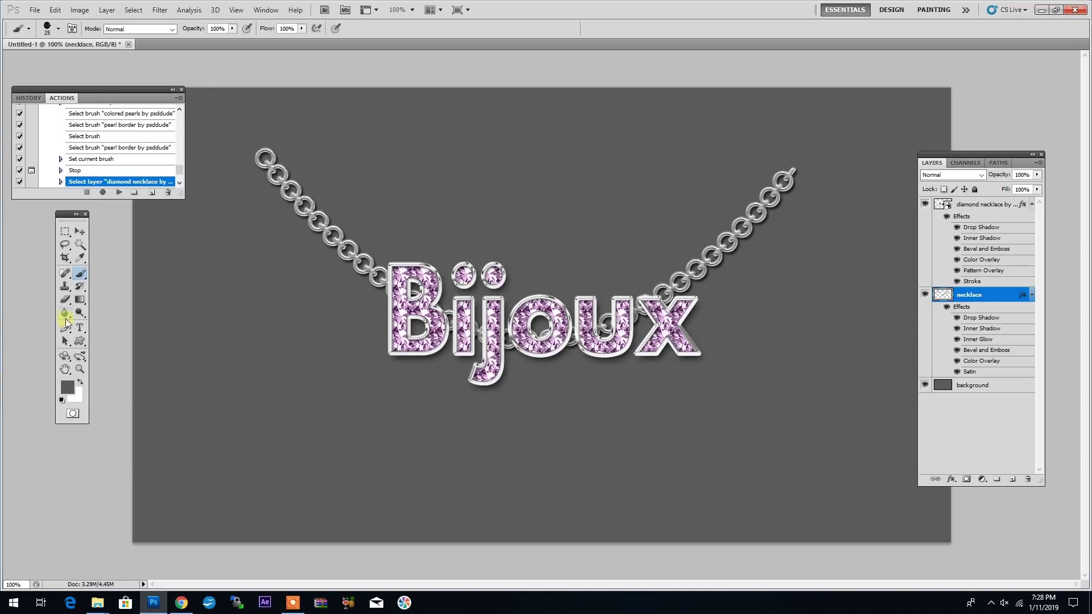
{"action": "left_click", "coordinate": [65, 328]}
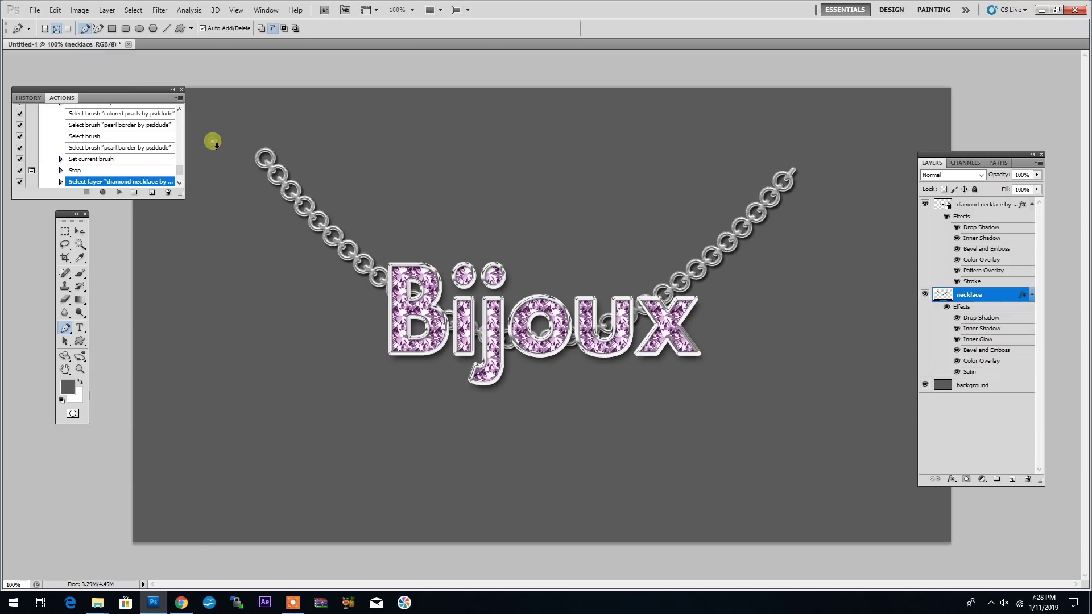
{"action": "left_click_drag", "start_coordinate": [534, 373], "coordinate": [735, 371]}
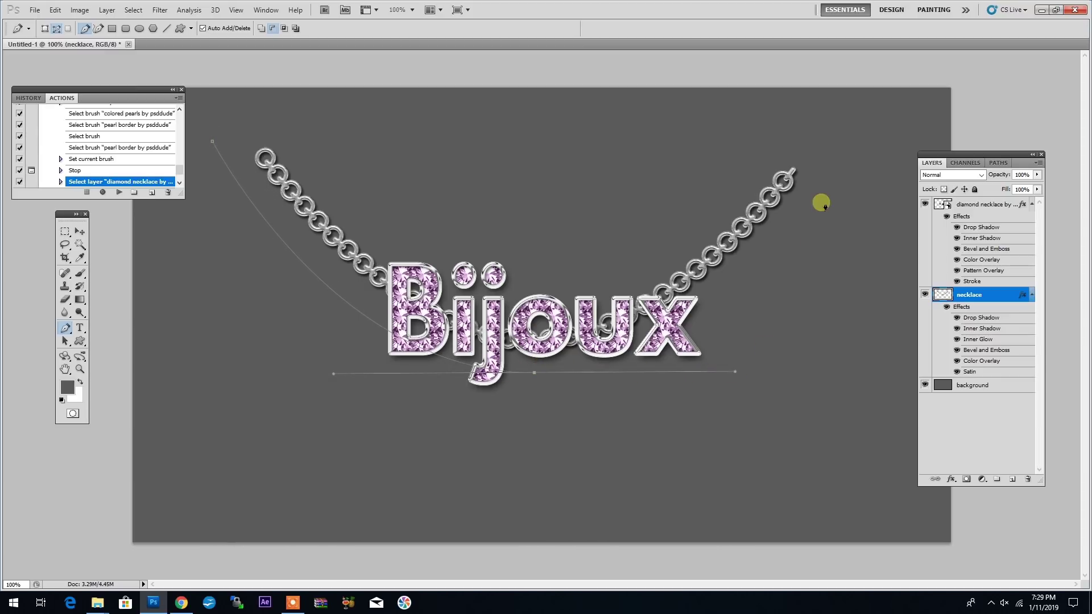
{"action": "left_click", "coordinate": [824, 171]}
{"action": "left_click", "coordinate": [119, 192]}
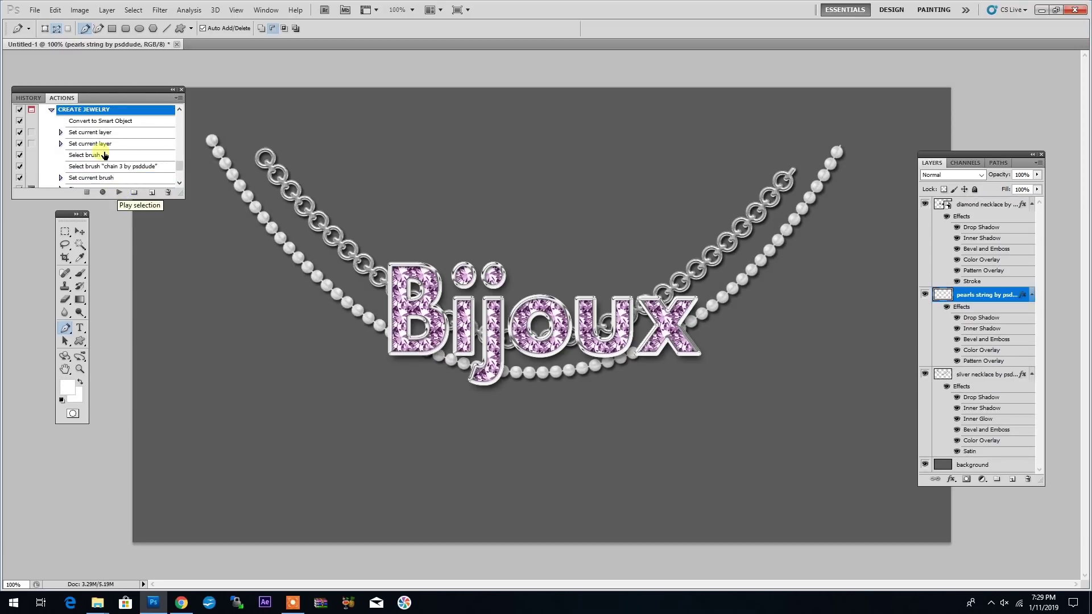
{"action": "left_click", "coordinate": [52, 110]}
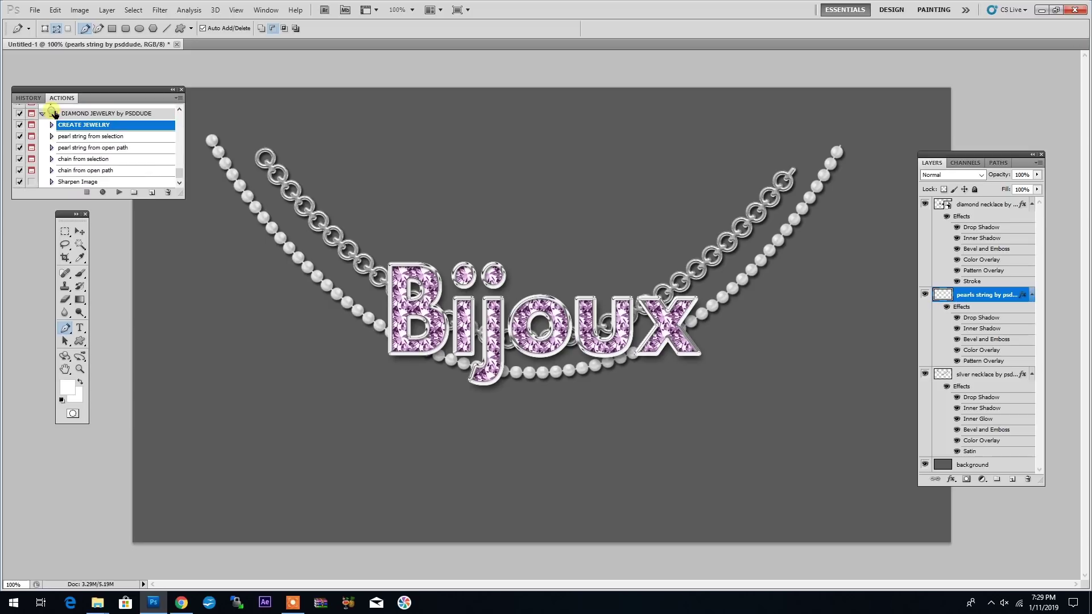
- Draw a second curved path through the 'o' and run 'pearl string from open path'
{"action": "left_click", "coordinate": [94, 149]}
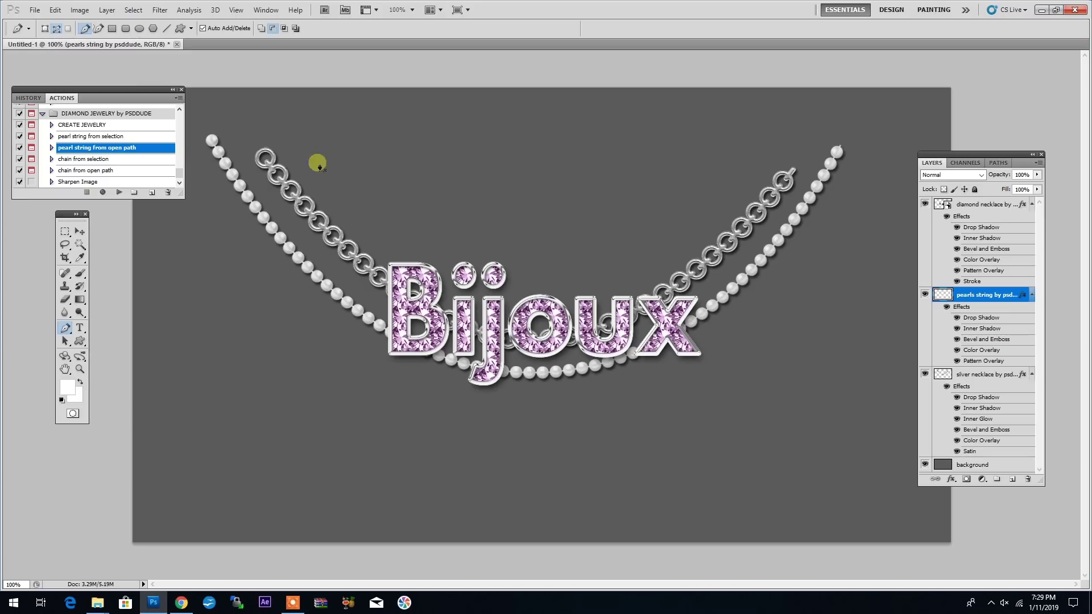
{"action": "left_click", "coordinate": [290, 147]}
{"action": "left_click_drag", "start_coordinate": [546, 323], "coordinate": [672, 310]}
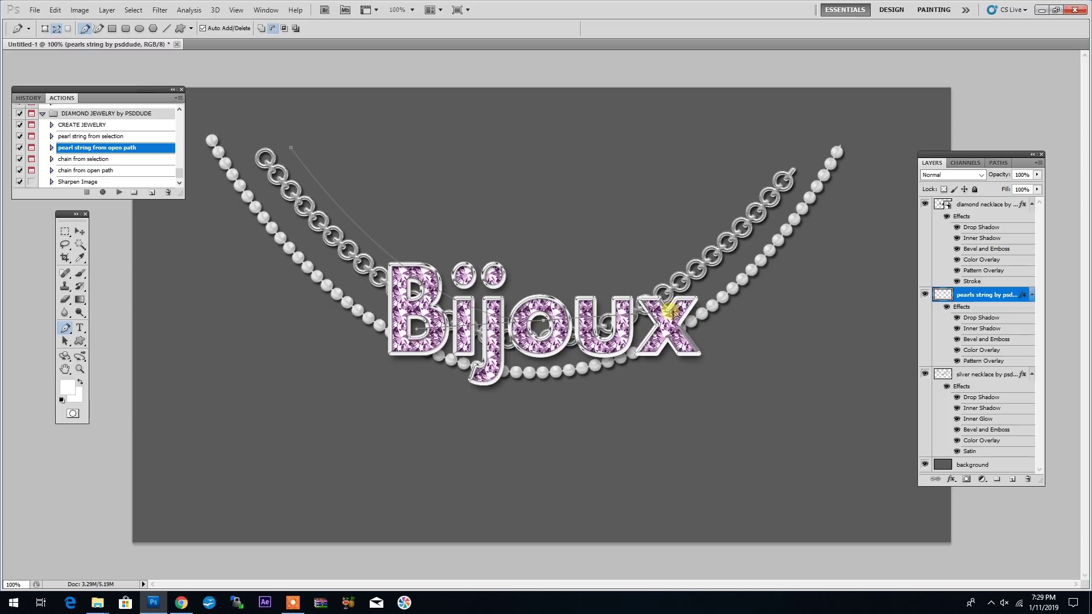
{"action": "left_click", "coordinate": [780, 139]}
{"action": "left_click", "coordinate": [119, 192]}
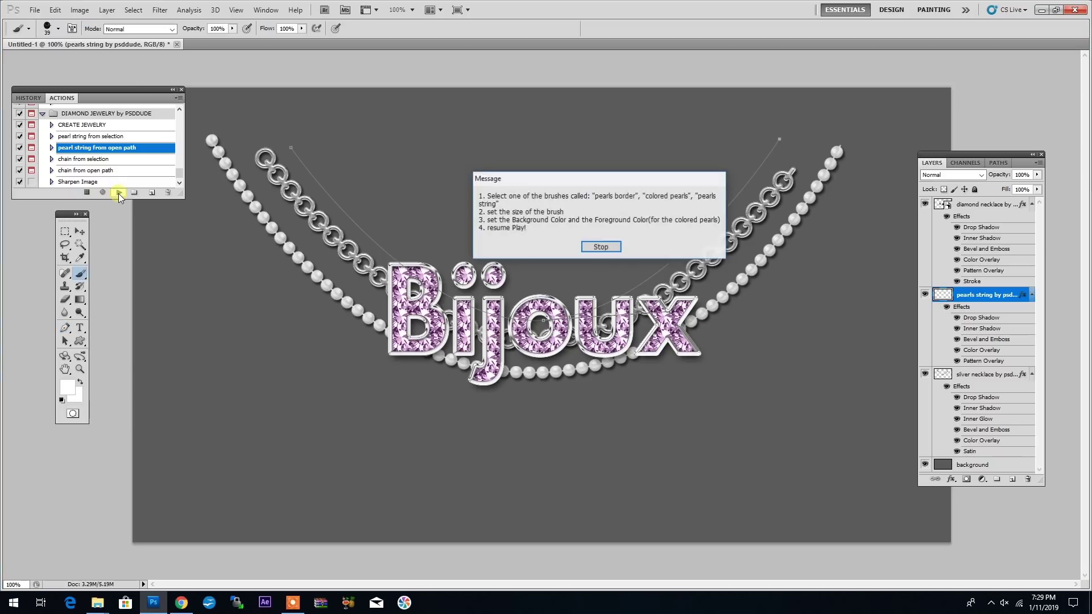
- Load the pearl border brush at 27 px and resume the action to stroke the pearls
{"action": "left_click", "coordinate": [602, 247]}
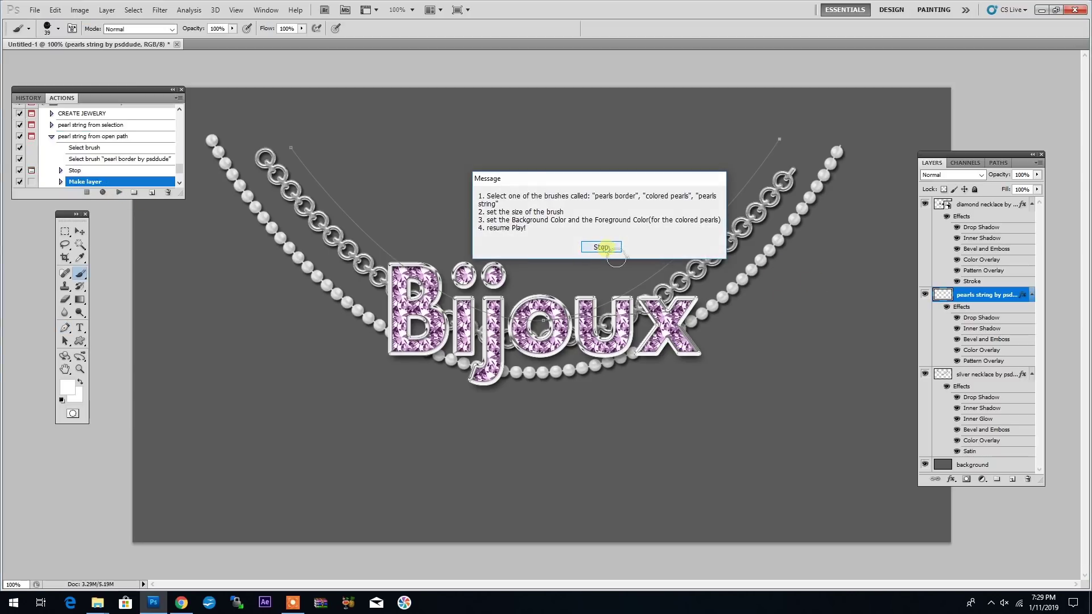
{"action": "left_click", "coordinate": [58, 29]}
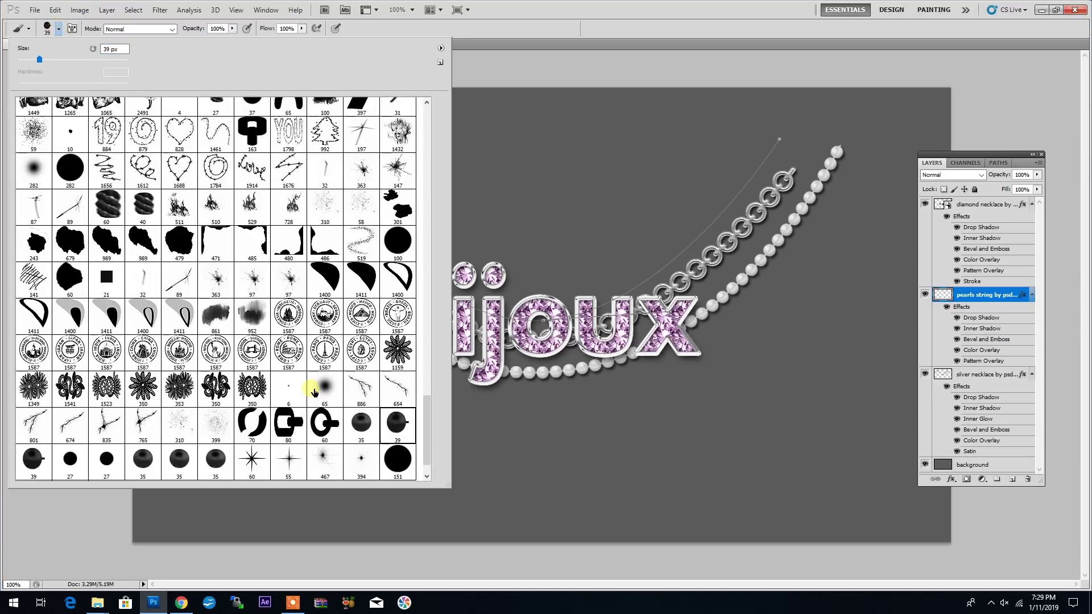
{"action": "scroll", "coordinate": [359, 447], "scroll_direction": "down", "scroll_amount": 2}
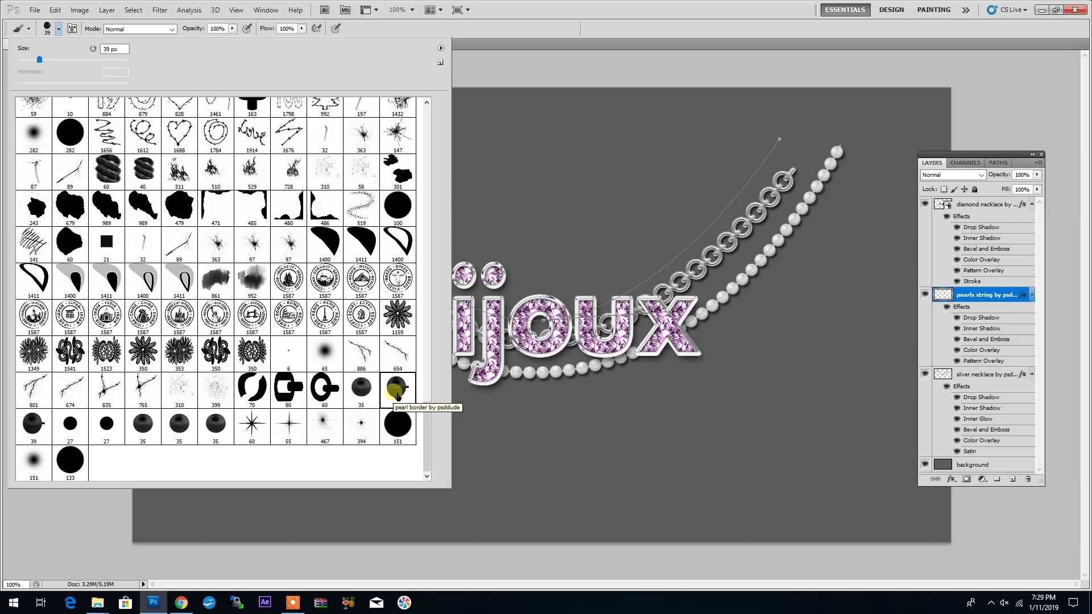
{"action": "left_click", "coordinate": [397, 394]}
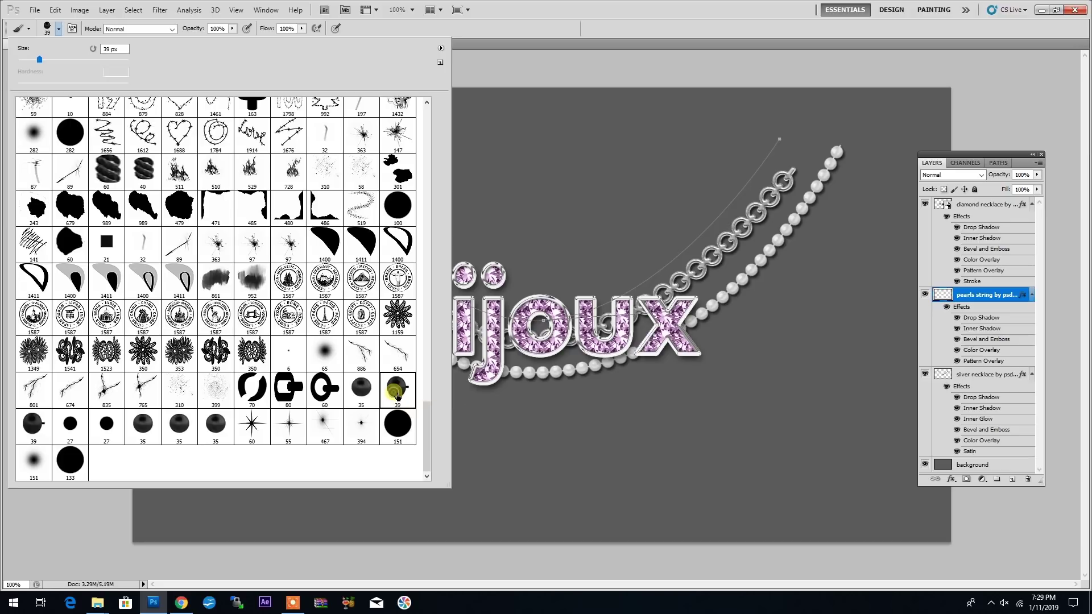
{"action": "left_click", "coordinate": [397, 395]}
{"action": "left_click", "coordinate": [119, 192]}
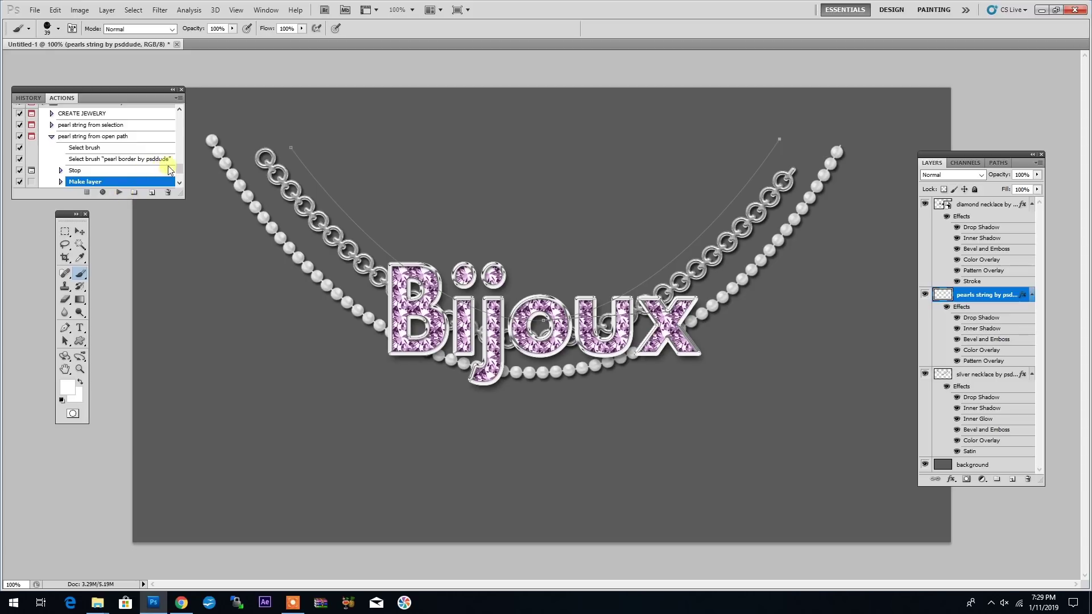
{"action": "left_click", "coordinate": [56, 32]}
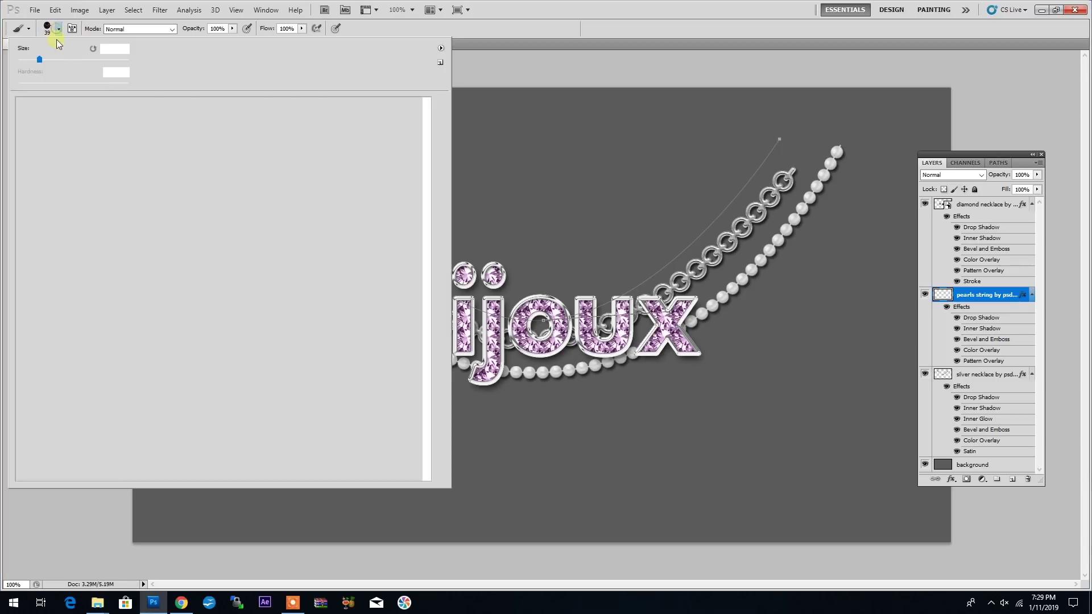
{"action": "left_click_drag", "start_coordinate": [41, 59], "coordinate": [32, 60]}
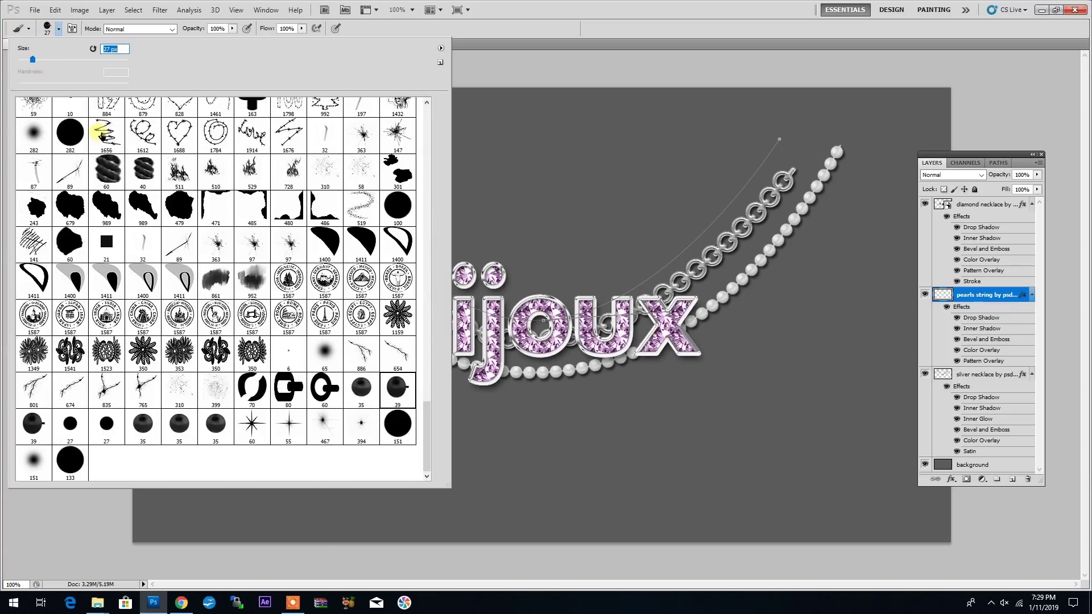
{"action": "left_click", "coordinate": [437, 472]}
{"action": "left_click", "coordinate": [965, 296]}
{"action": "left_click", "coordinate": [118, 192]}
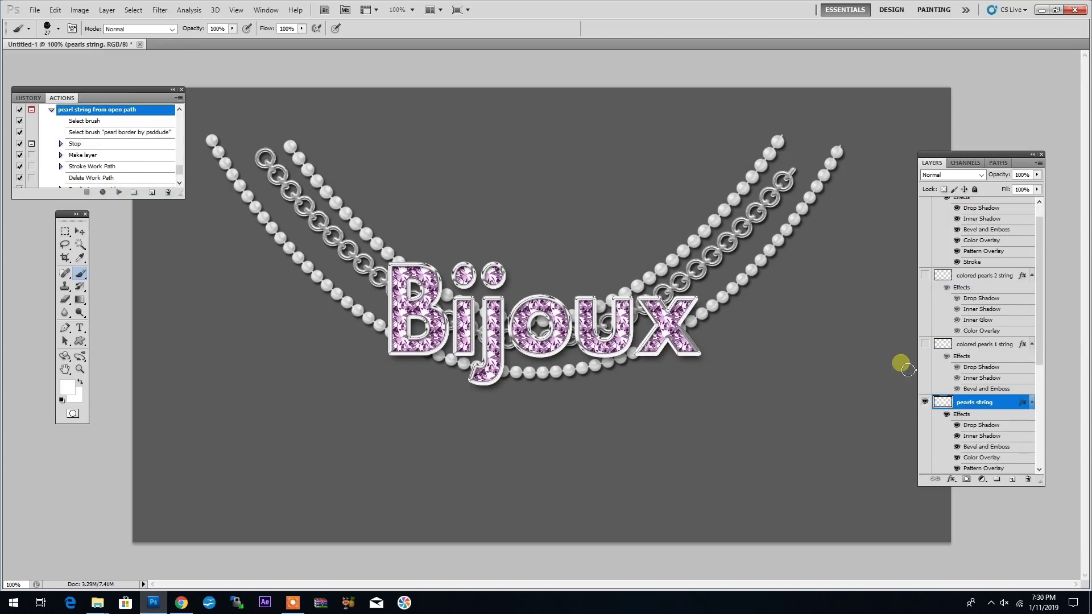
- Show the 'colored pearls 2 string' layer and move the peach strand up above 'Bijoux'
{"action": "left_click", "coordinate": [925, 344]}
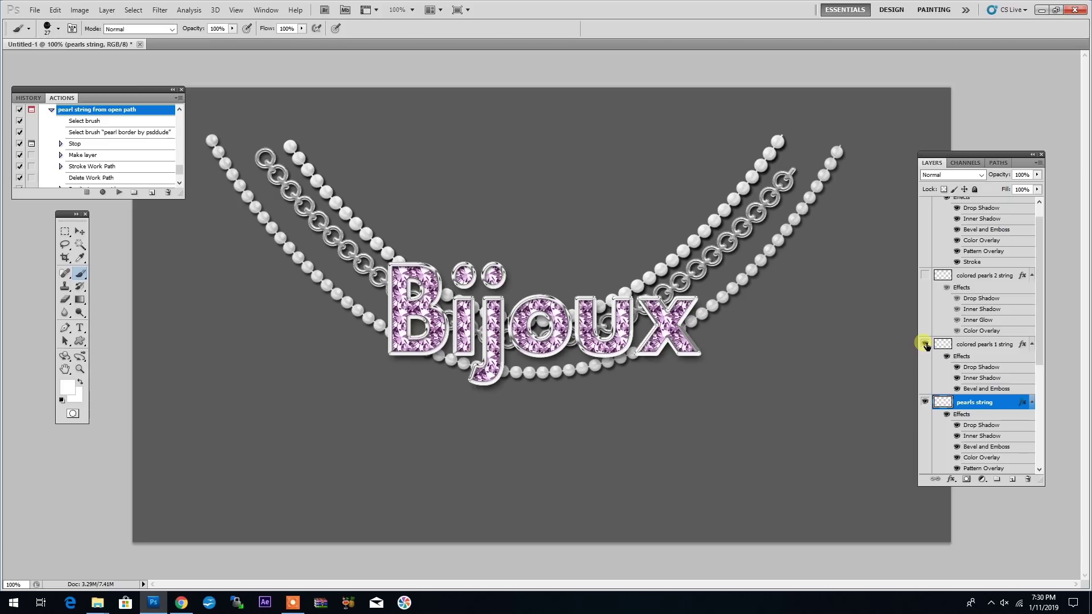
{"action": "left_click", "coordinate": [925, 344]}
{"action": "left_click", "coordinate": [925, 276]}
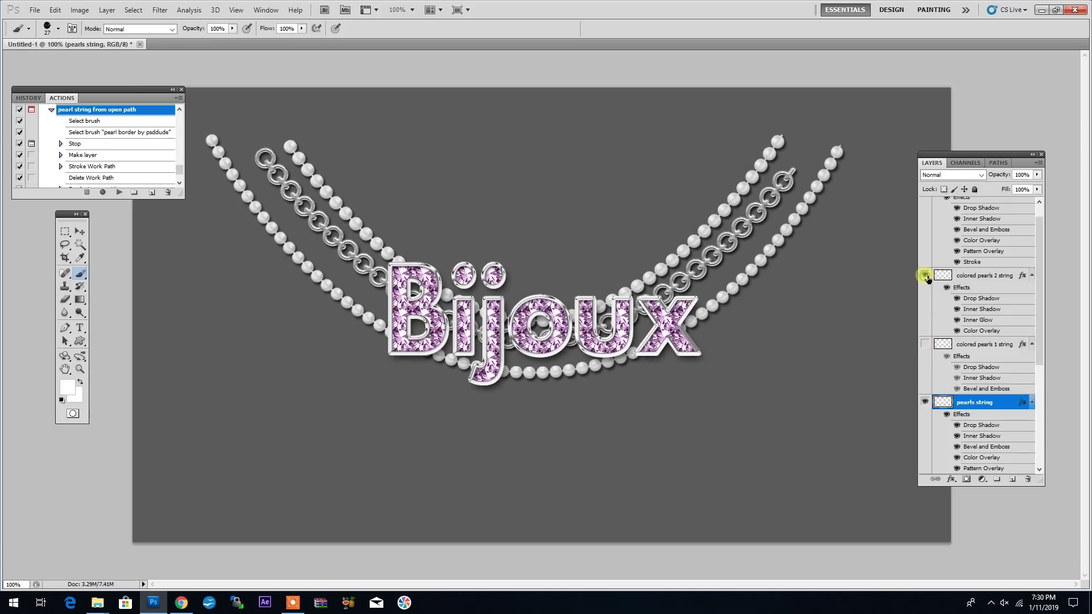
{"action": "left_click", "coordinate": [972, 277]}
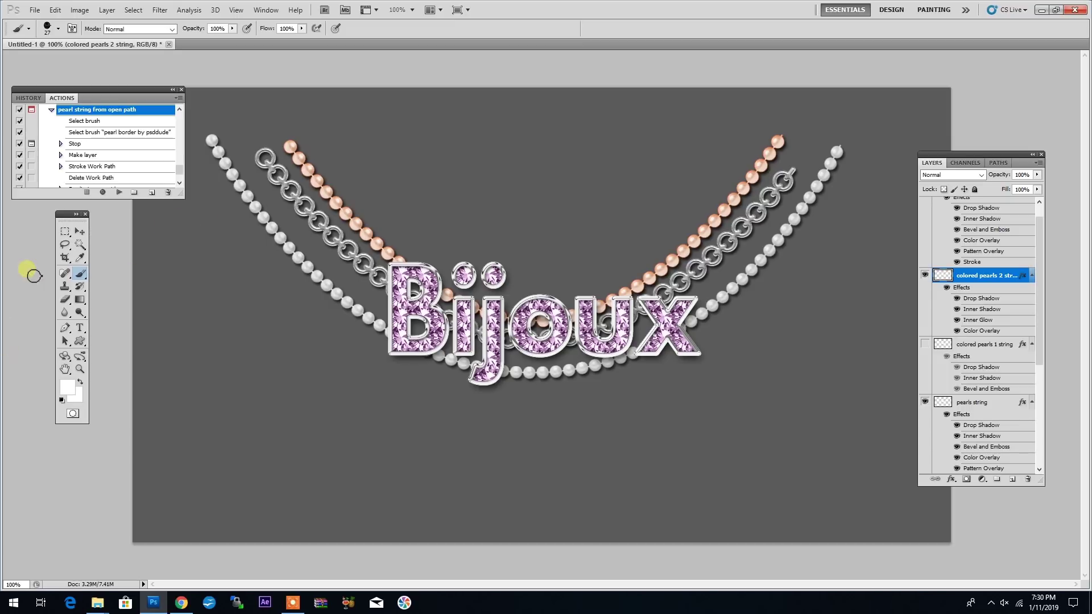
{"action": "left_click", "coordinate": [80, 231]}
{"action": "left_click_drag", "start_coordinate": [580, 287], "coordinate": [589, 254]}
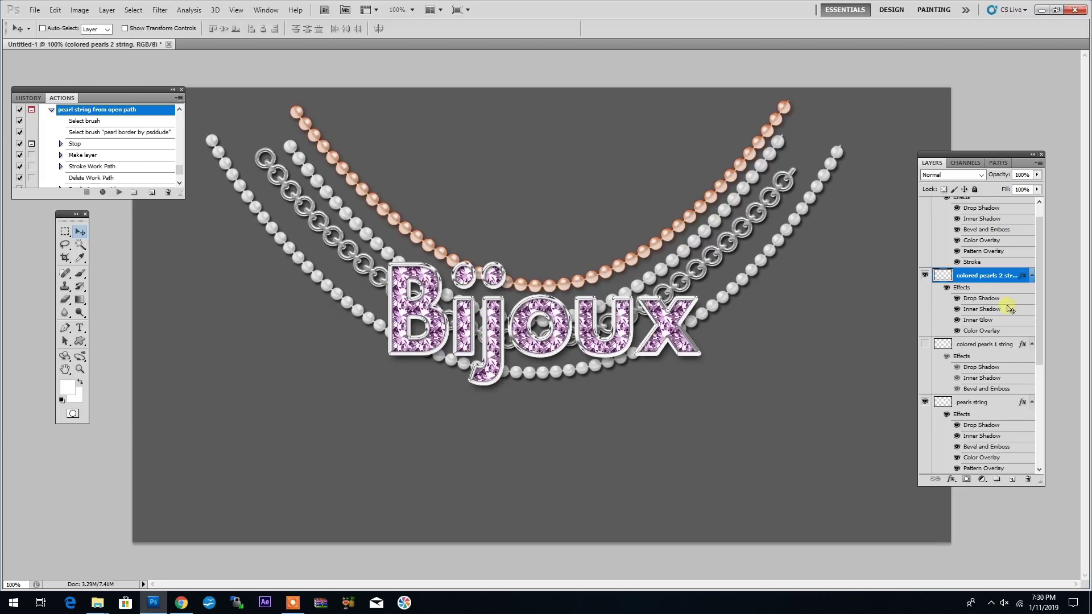
- Set the peach strand's Inner Glow colour to yellow e6d800 and apply the layer style
{"action": "double_click", "coordinate": [981, 331]}
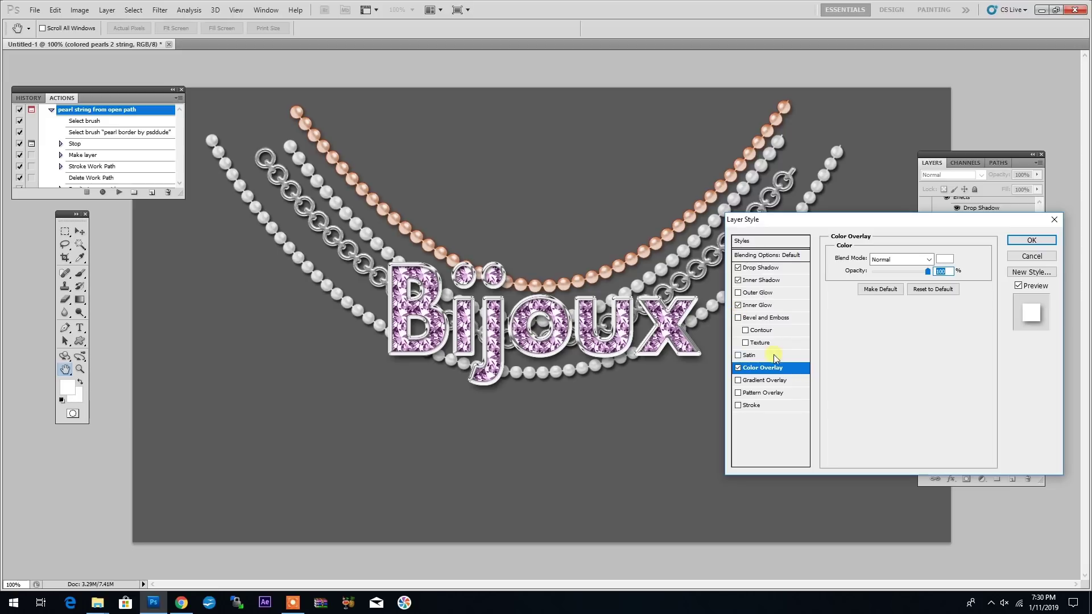
{"action": "left_click", "coordinate": [738, 306]}
{"action": "left_click", "coordinate": [738, 306]}
{"action": "left_click", "coordinate": [758, 306]}
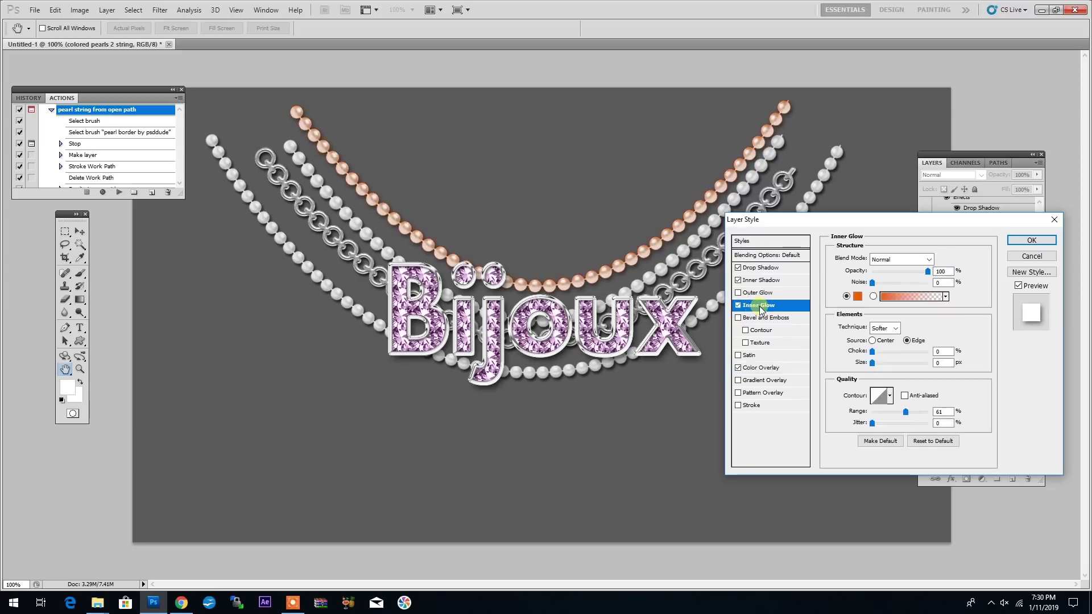
{"action": "left_click", "coordinate": [857, 296]}
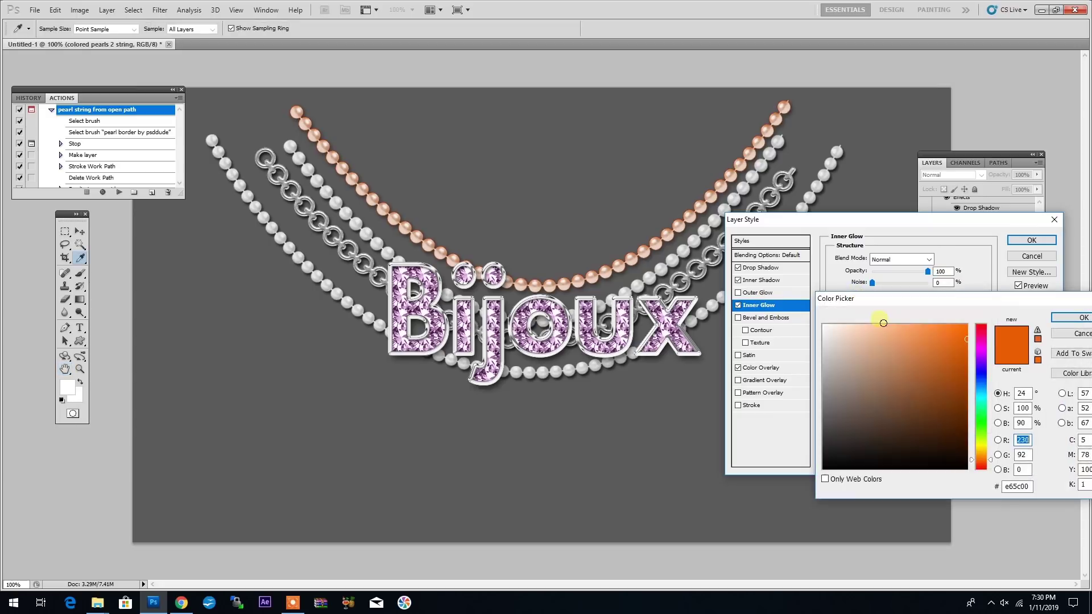
{"action": "left_click", "coordinate": [979, 393]}
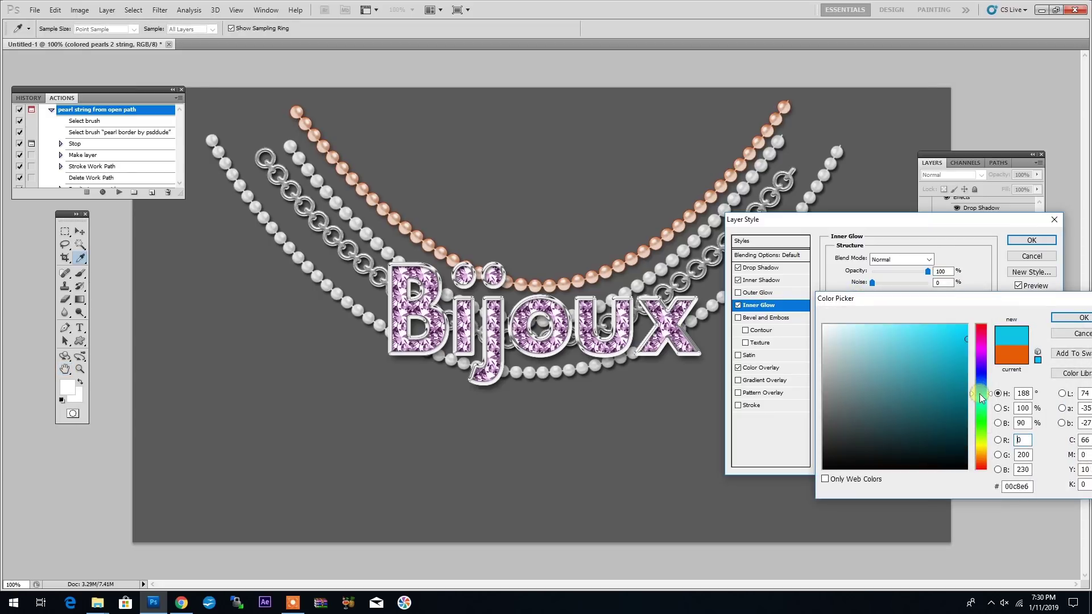
{"action": "left_click", "coordinate": [981, 422]}
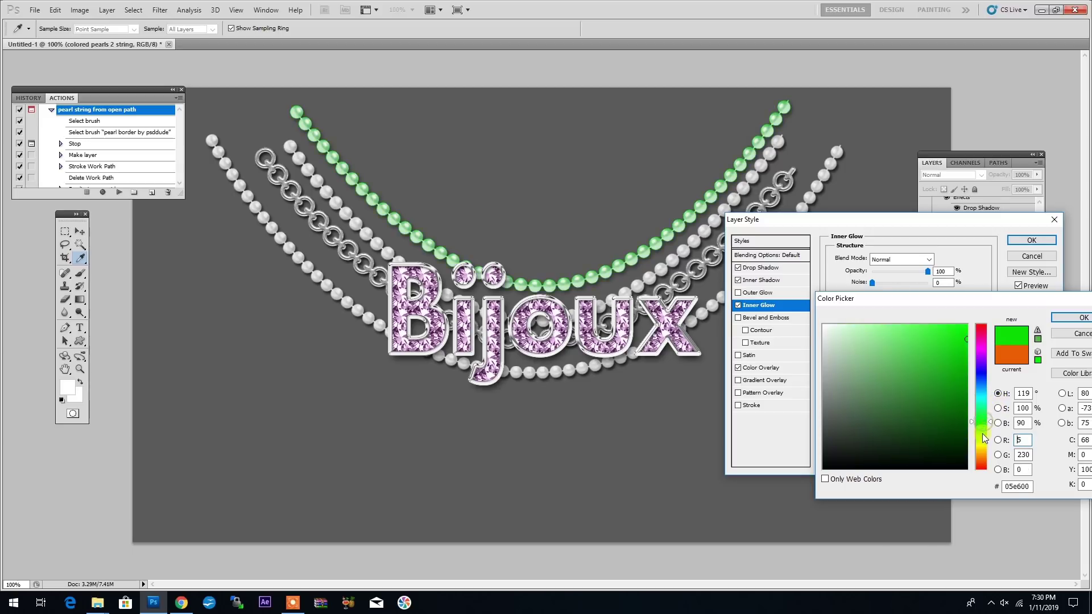
{"action": "left_click", "coordinate": [982, 435]}
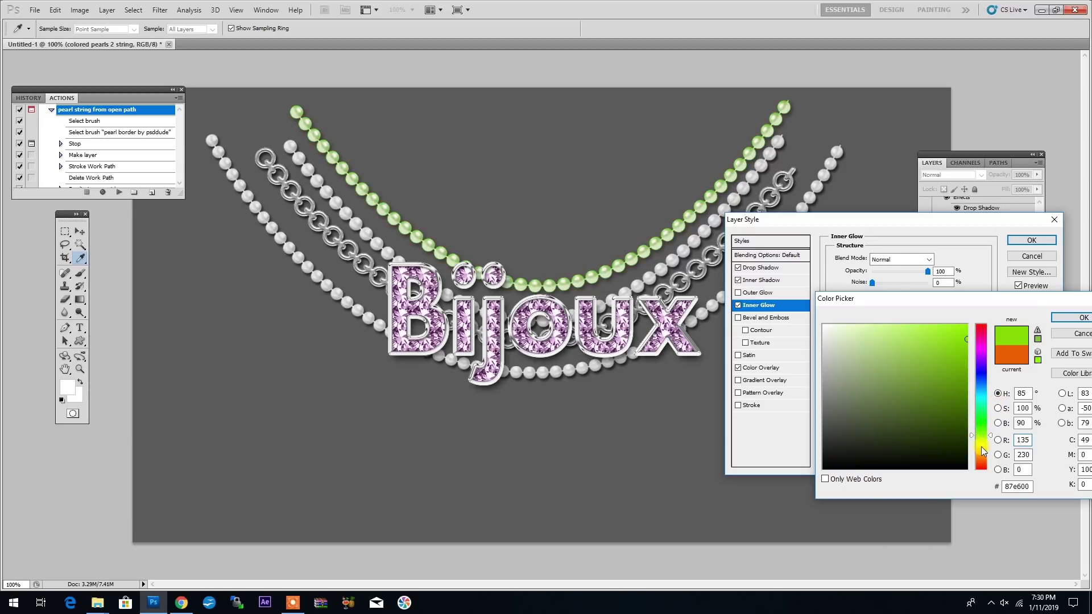
{"action": "left_click", "coordinate": [982, 446]}
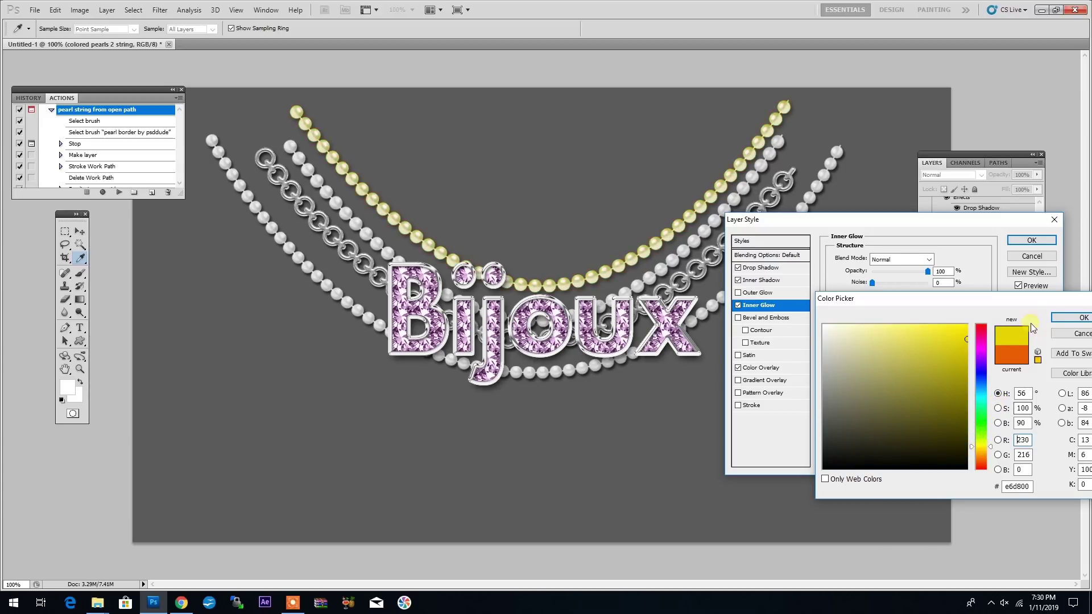
{"action": "left_click", "coordinate": [1068, 317]}
{"action": "left_click", "coordinate": [1031, 240]}
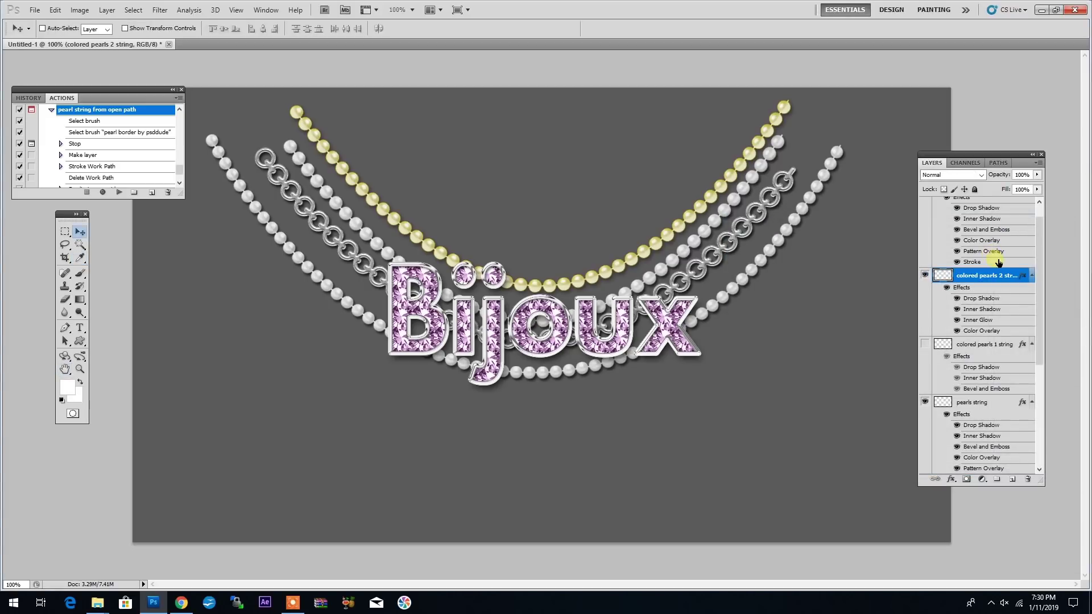
- Tidy the Layers and Actions panels and select the Background layer
{"action": "left_click_drag", "start_coordinate": [1040, 261], "coordinate": [1041, 202]}
{"action": "left_click", "coordinate": [977, 204]}
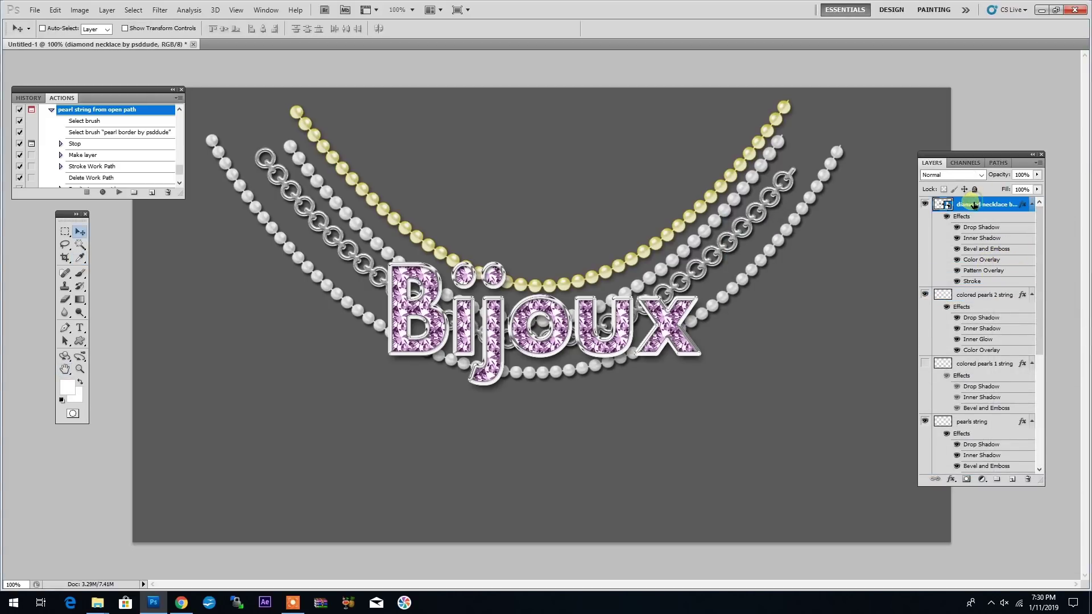
{"action": "scroll", "coordinate": [1000, 410], "scroll_direction": "down", "scroll_amount": 5}
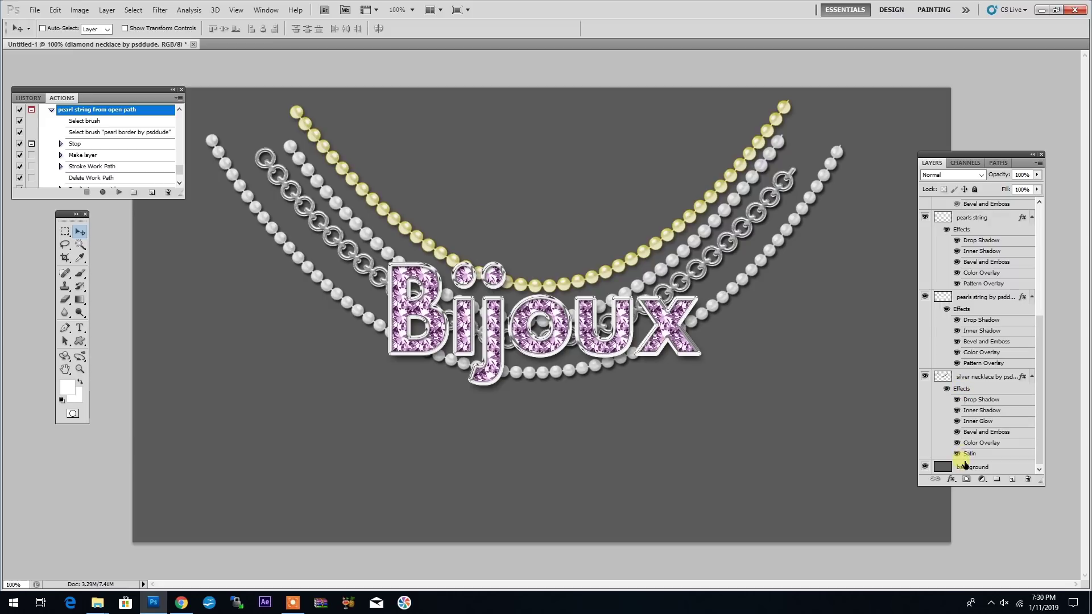
{"action": "left_click", "coordinate": [965, 468]}
{"action": "left_click", "coordinate": [52, 109]}
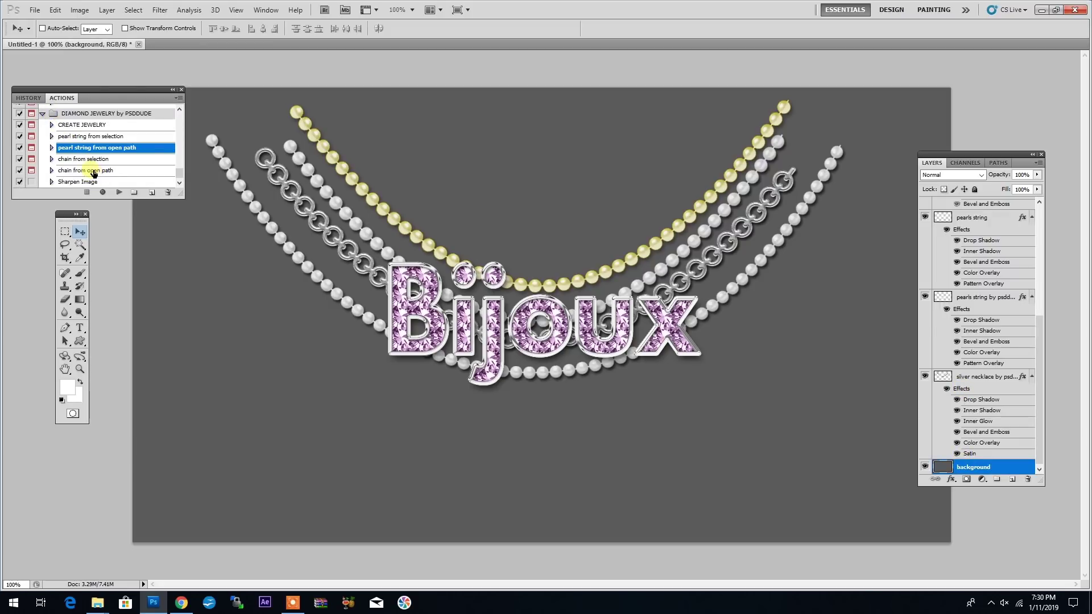
- Draw a wide curved path below the lettering and run 'chain from open path'
{"action": "left_click", "coordinate": [93, 171]}
{"action": "left_click", "coordinate": [65, 328]}
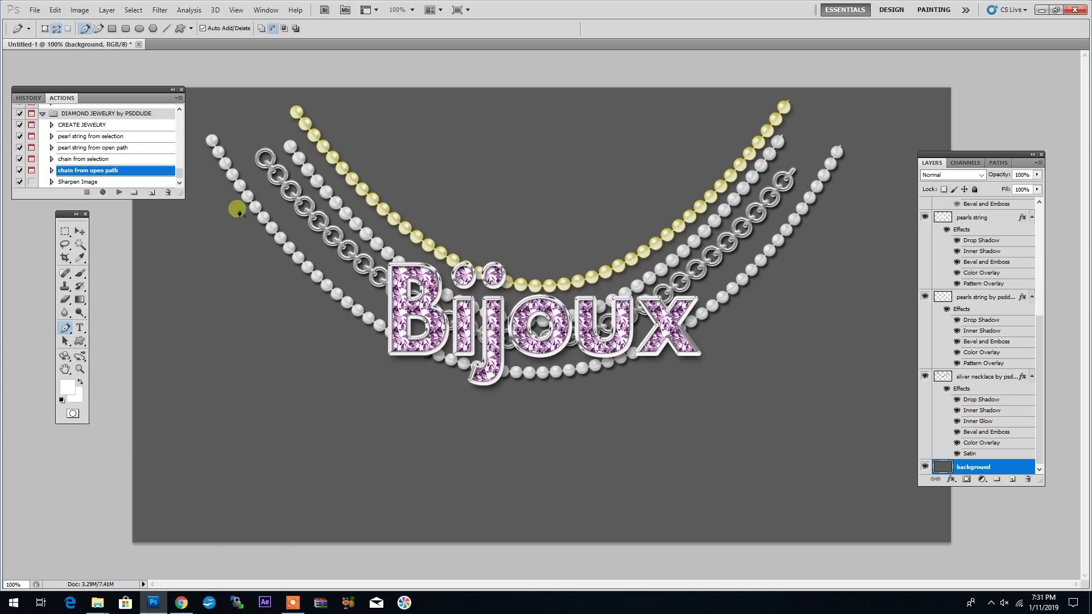
{"action": "left_click", "coordinate": [218, 193]}
{"action": "left_click_drag", "start_coordinate": [534, 398], "coordinate": [721, 394]}
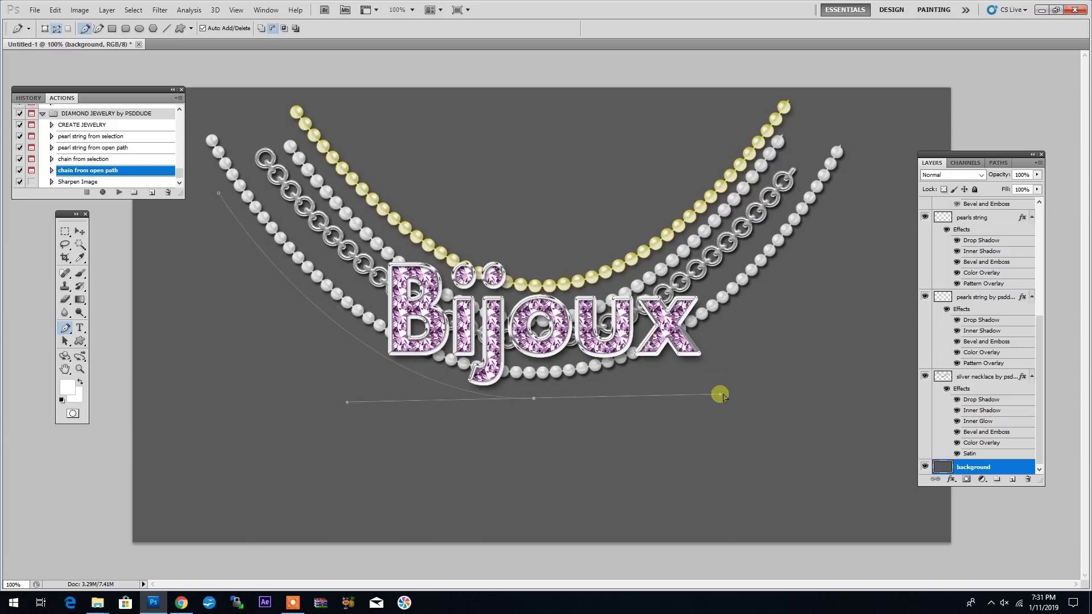
{"action": "left_click", "coordinate": [861, 160]}
{"action": "left_click", "coordinate": [118, 193]}
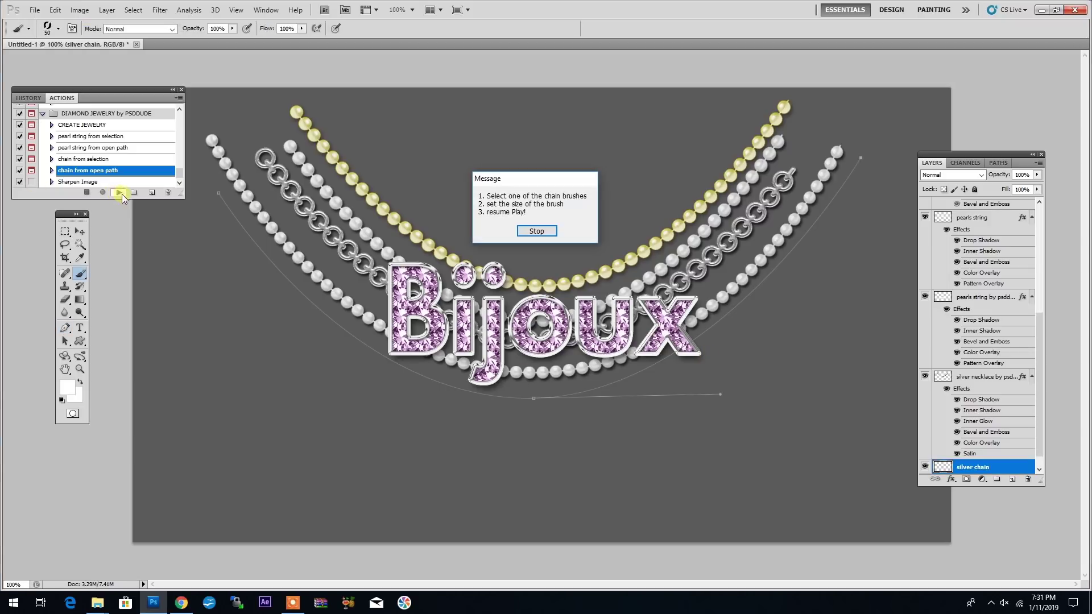
- Choose the chain link brush at 80 px from the Brush Preset picker
{"action": "left_click", "coordinate": [537, 231]}
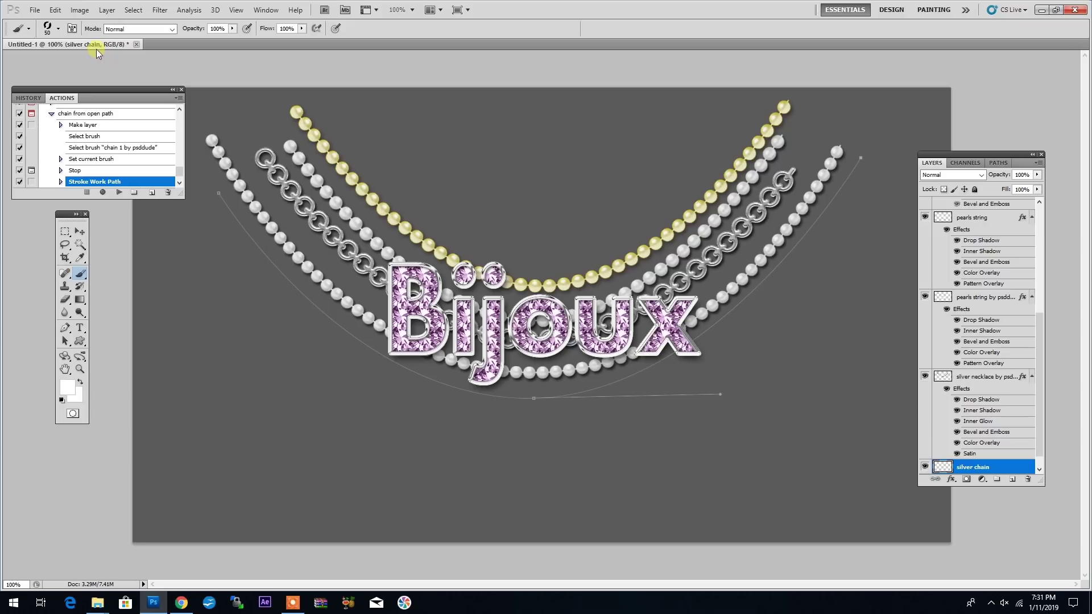
{"action": "left_click", "coordinate": [59, 29]}
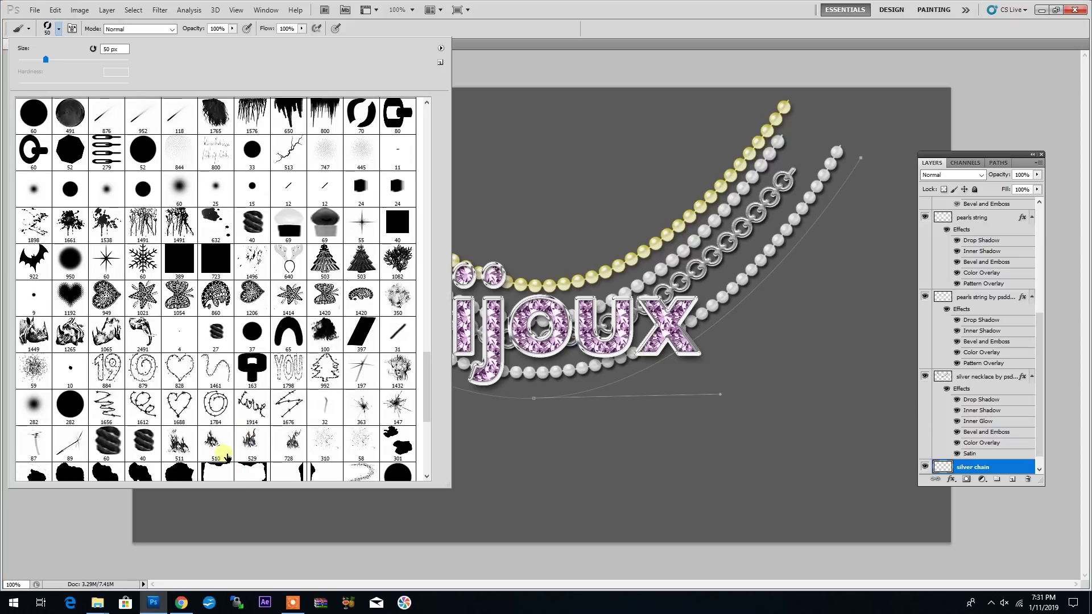
{"action": "scroll", "coordinate": [429, 386], "scroll_direction": "down", "scroll_amount": 1}
{"action": "left_click_drag", "start_coordinate": [428, 386], "coordinate": [431, 455]}
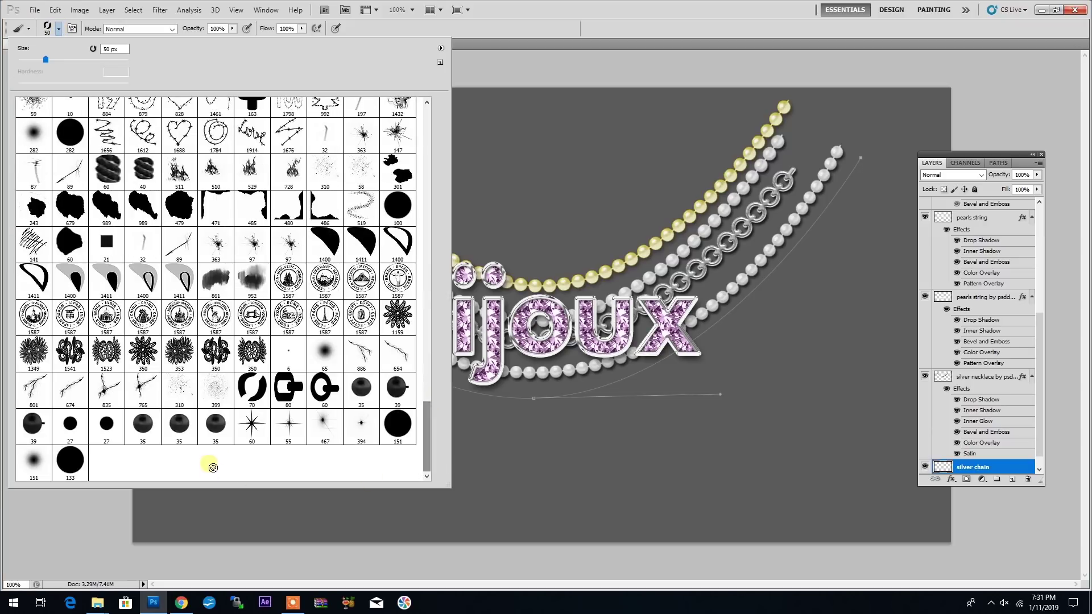
{"action": "left_click", "coordinate": [295, 400]}
{"action": "left_click", "coordinate": [111, 50]}
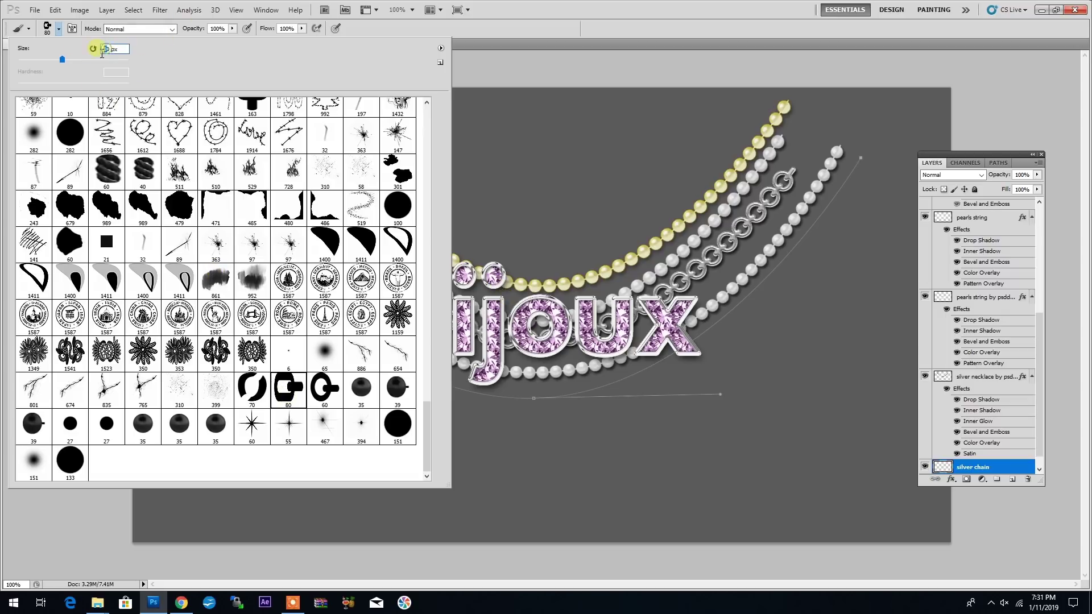
{"action": "key", "text": "Return"}
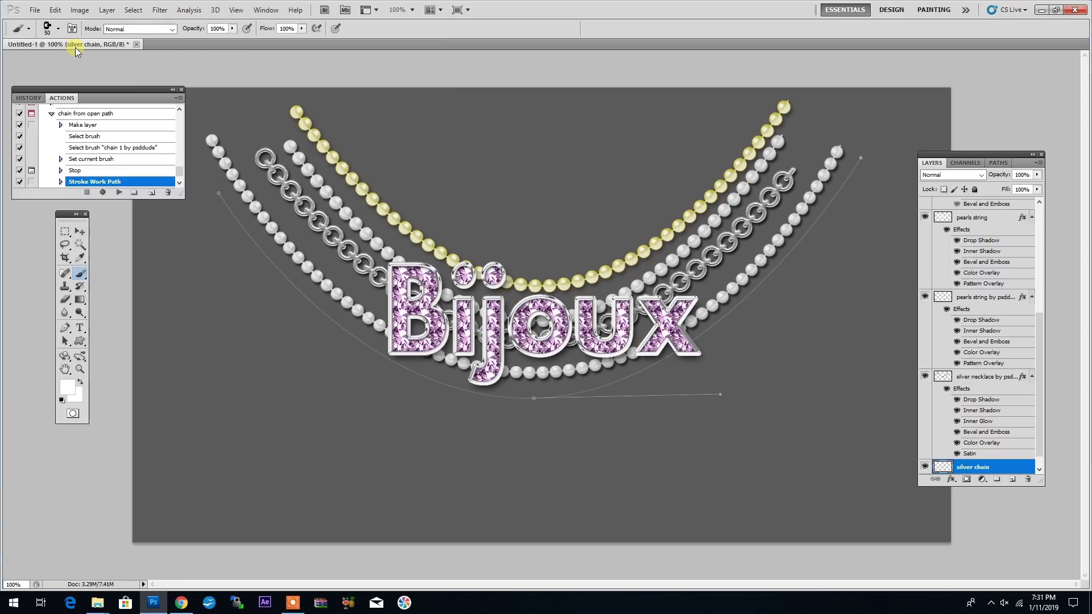
- Resume the action to stroke the silver chain, then reveal the gold chain layer
{"action": "left_click", "coordinate": [120, 193]}
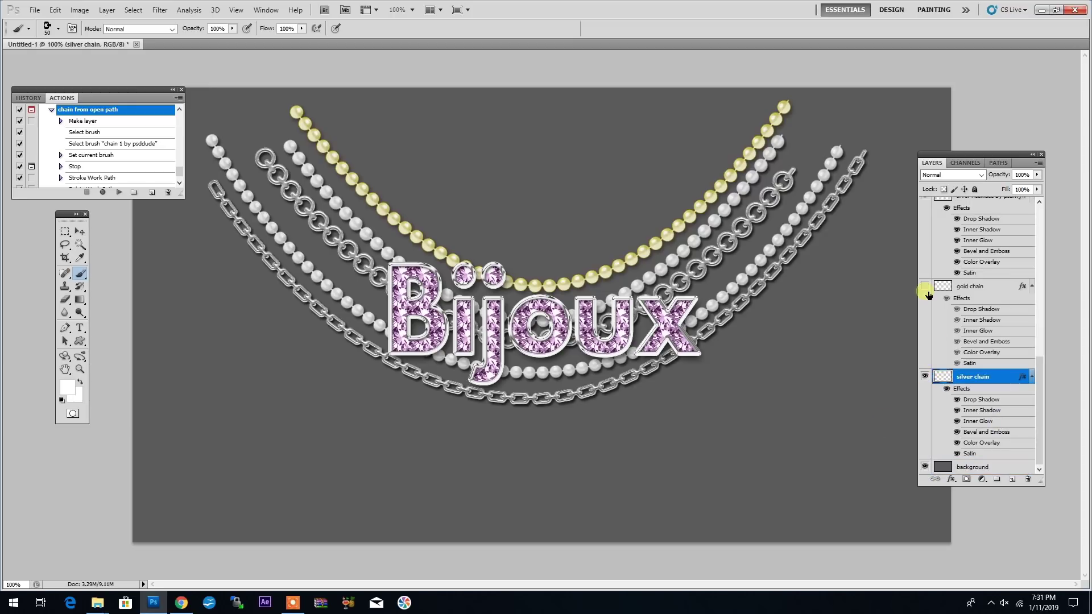
{"action": "left_click", "coordinate": [926, 287]}
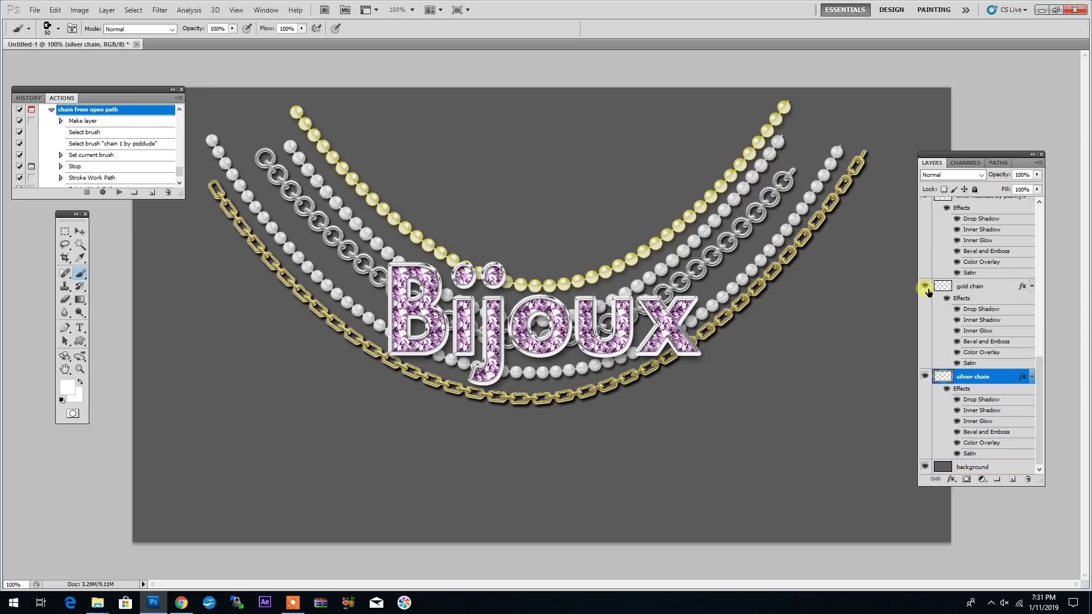
{"action": "left_click", "coordinate": [983, 287]}
- Move the gold chain lower on the canvas, then reselect the diamond necklace layer
{"action": "left_click", "coordinate": [80, 231]}
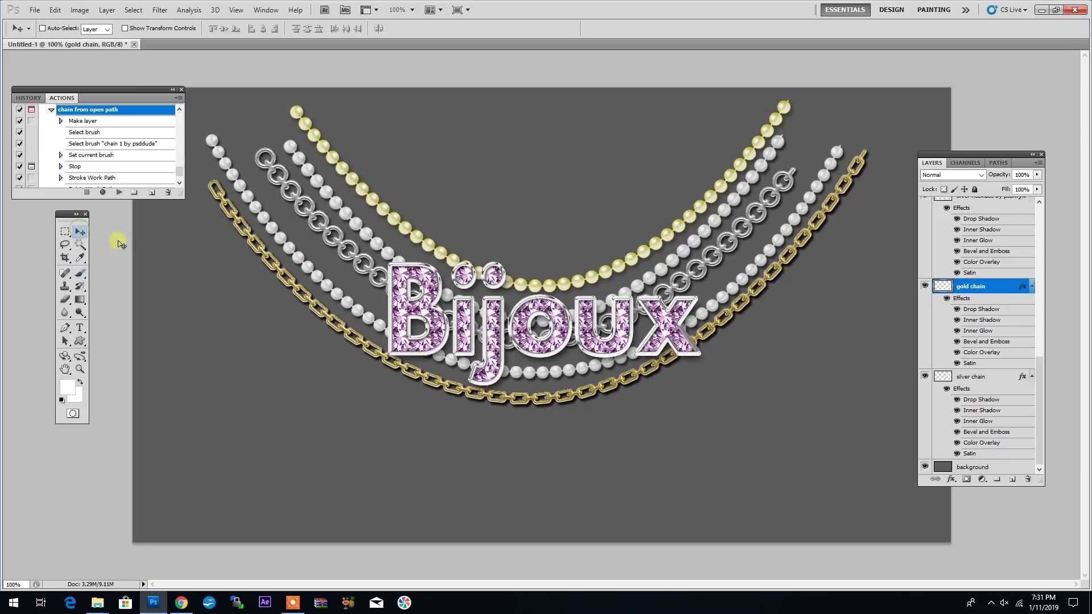
{"action": "left_click_drag", "start_coordinate": [539, 396], "coordinate": [543, 432]}
{"action": "left_click_drag", "start_coordinate": [1041, 367], "coordinate": [1040, 203]}
{"action": "left_click", "coordinate": [983, 206]}
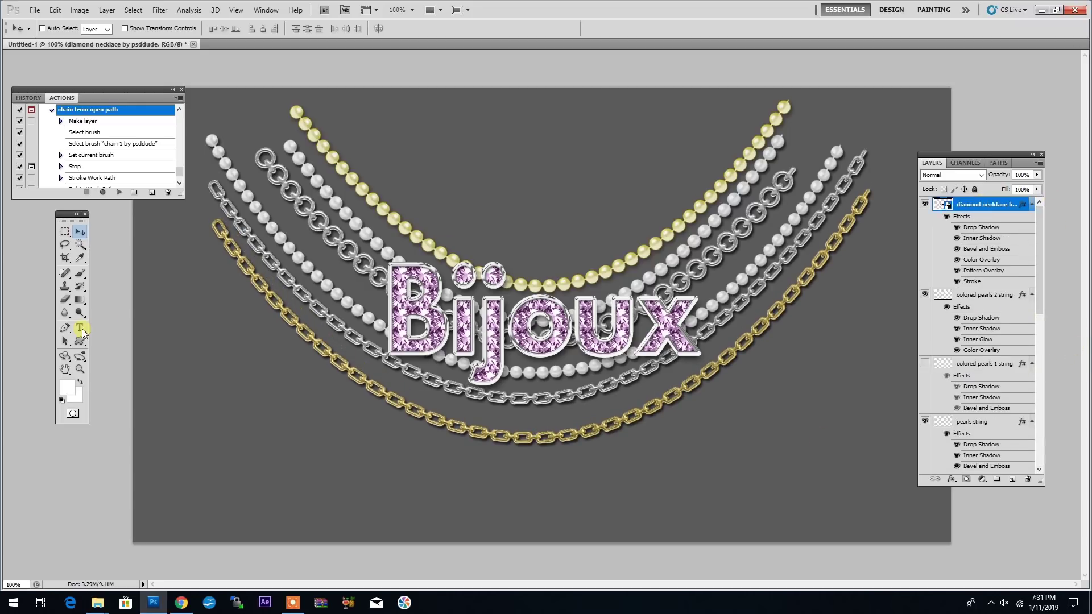
- Draw five round jewels with the Ellipse Tool along the yellow strand and the chains
{"action": "left_click", "coordinate": [80, 341]}
{"action": "left_click_drag", "start_coordinate": [83, 340], "coordinate": [133, 362]}
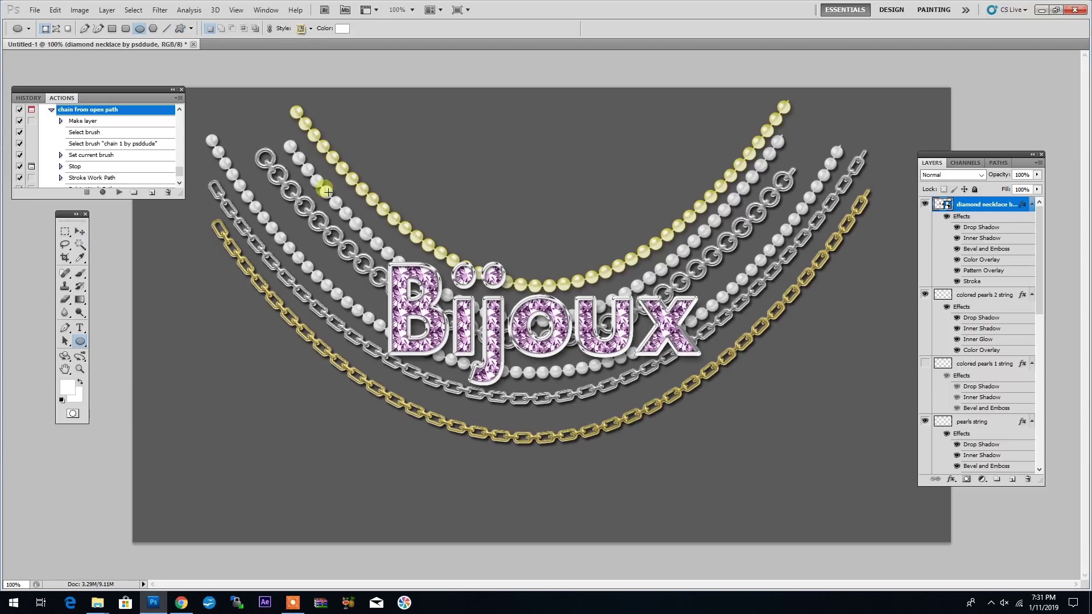
{"action": "left_click_drag", "start_coordinate": [325, 146], "coordinate": [362, 182]}
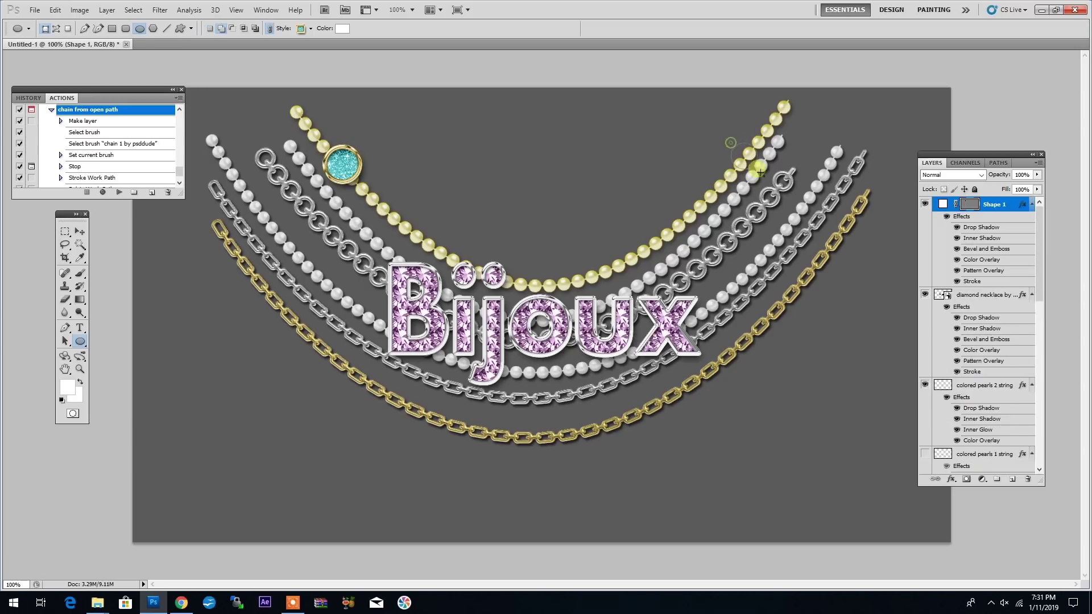
{"action": "left_click_drag", "start_coordinate": [731, 144], "coordinate": [763, 175]}
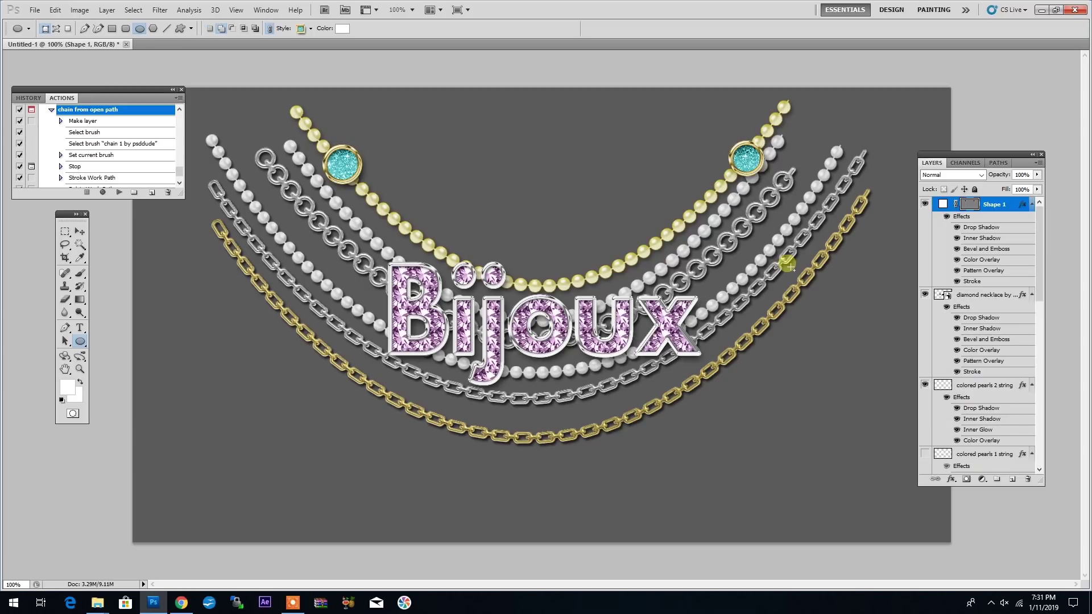
{"action": "left_click_drag", "start_coordinate": [630, 232], "coordinate": [659, 279]}
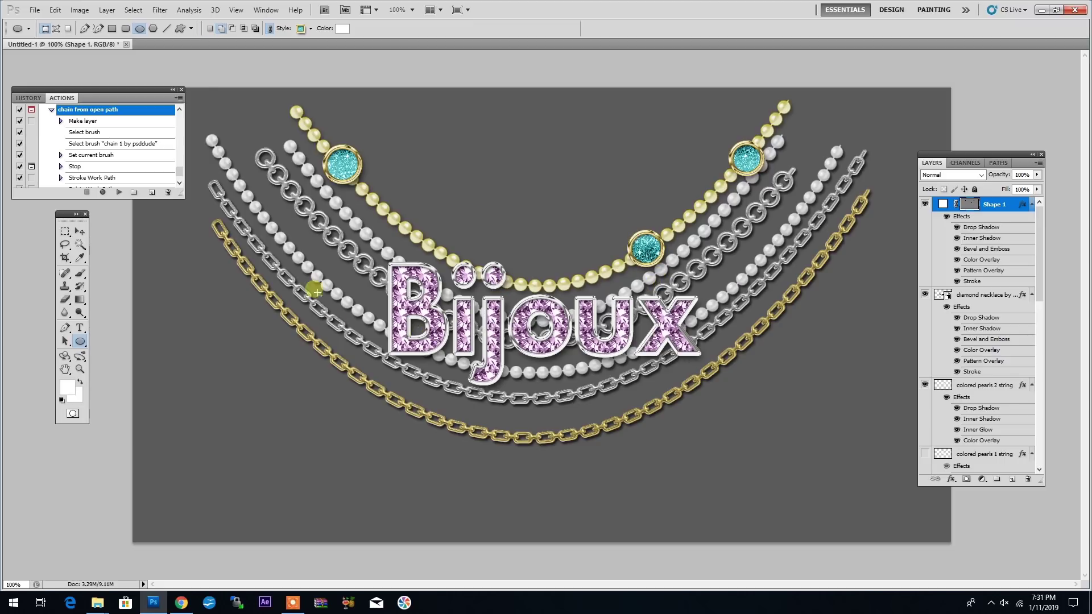
{"action": "left_click_drag", "start_coordinate": [252, 248], "coordinate": [289, 284]}
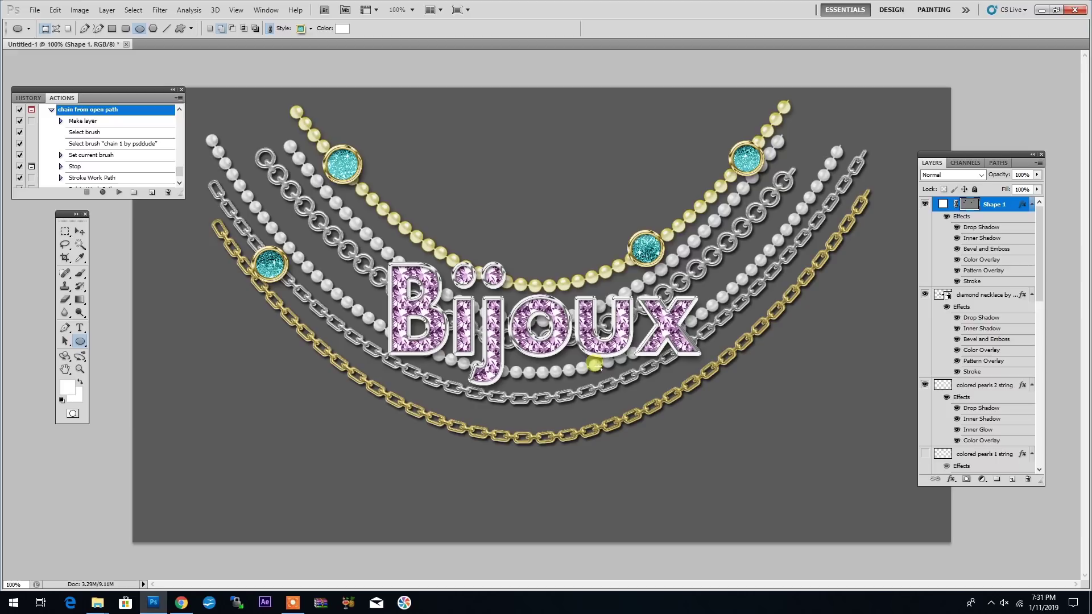
{"action": "left_click_drag", "start_coordinate": [774, 258], "coordinate": [810, 270]}
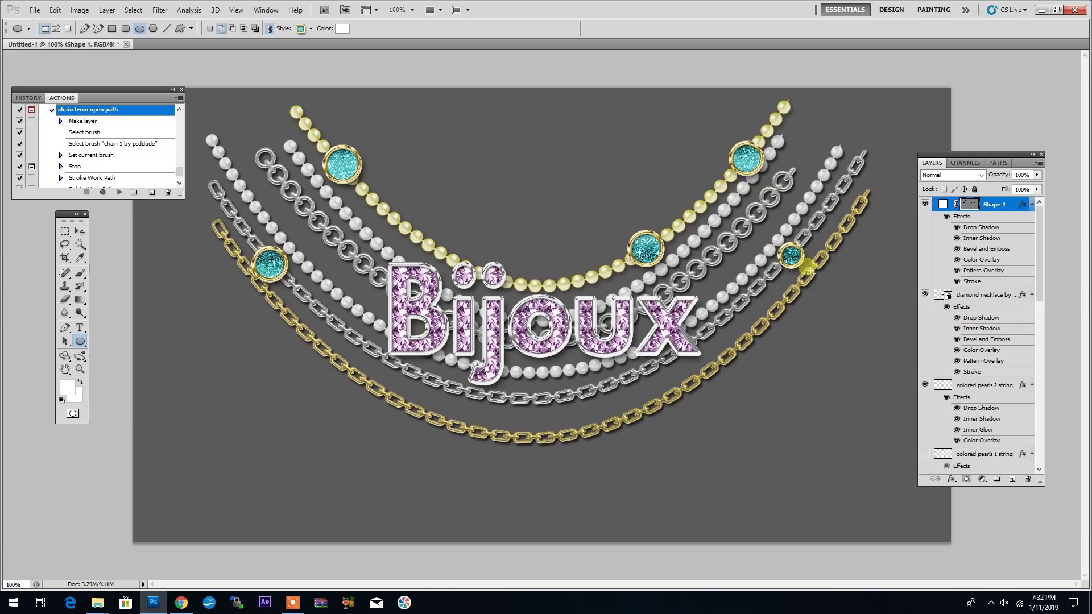
{"action": "left_click_drag", "start_coordinate": [997, 198], "coordinate": [1006, 202]}
- Open the jewels' Layer Style, show the style presets and try clear, pink and pale blue gems
{"action": "double_click", "coordinate": [1015, 205]}
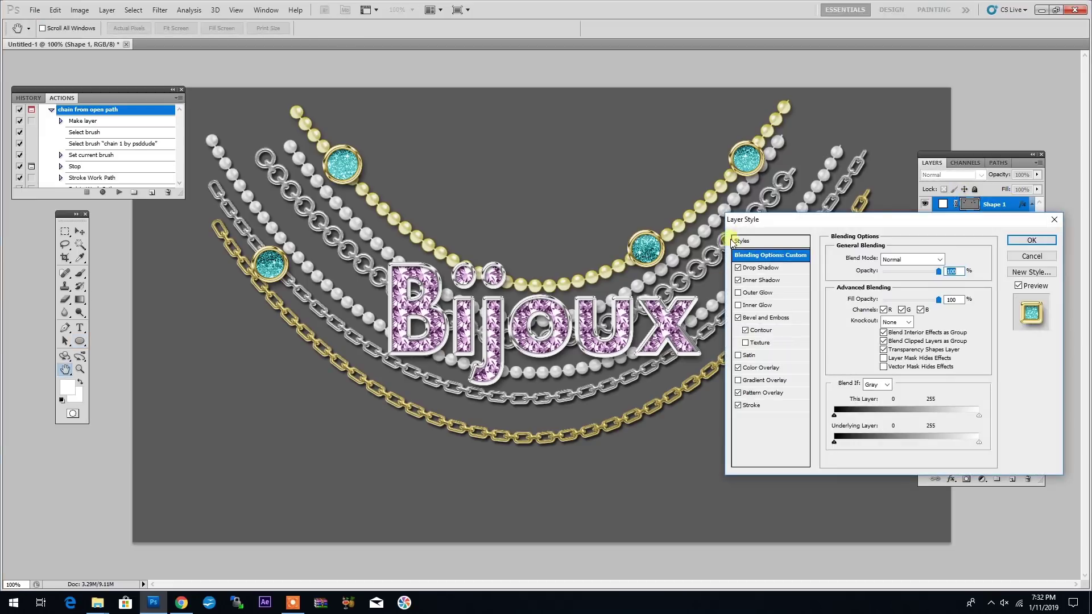
{"action": "left_click_drag", "start_coordinate": [768, 223], "coordinate": [744, 132]}
{"action": "left_click", "coordinate": [719, 150]}
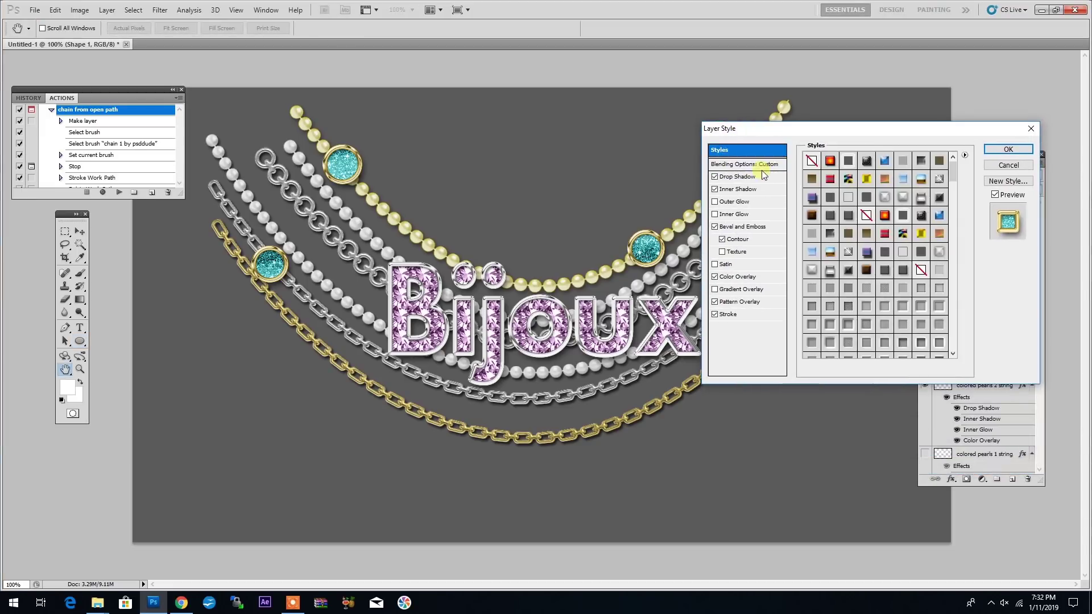
{"action": "left_click_drag", "start_coordinate": [954, 166], "coordinate": [957, 345]}
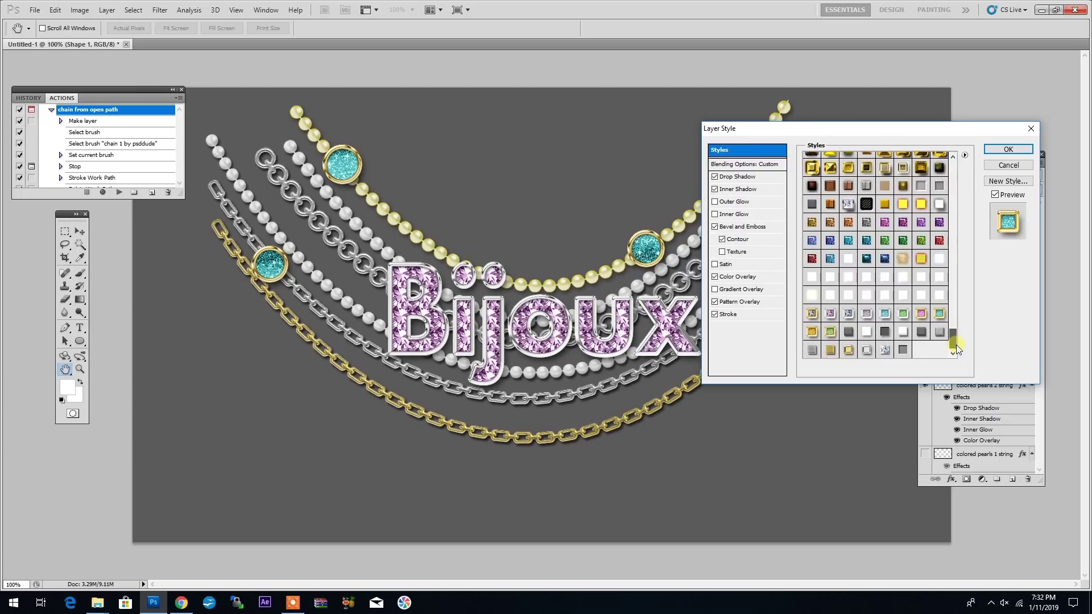
{"action": "left_click", "coordinate": [813, 314]}
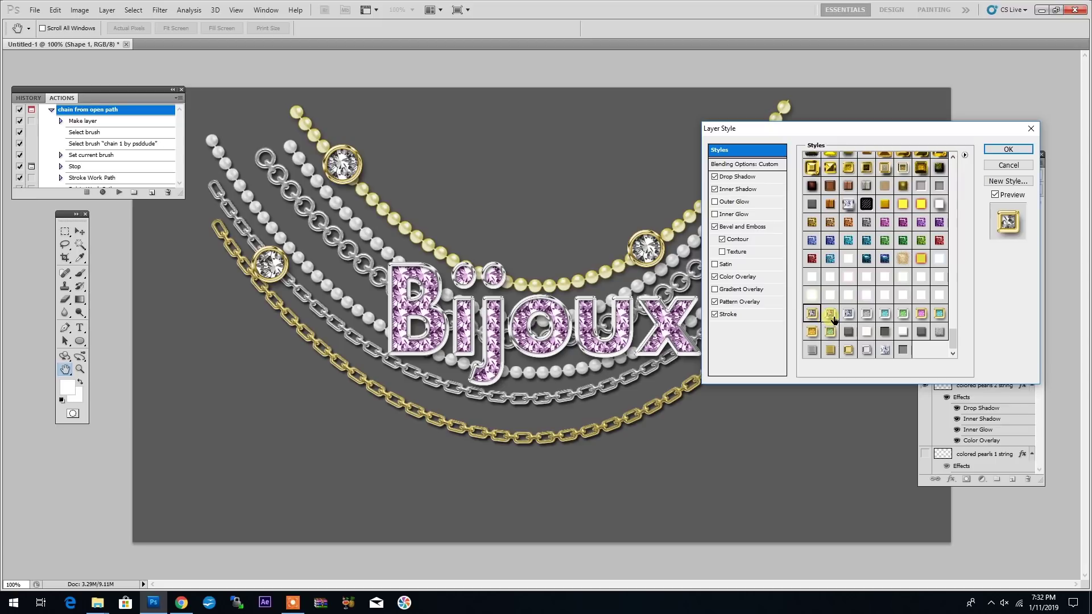
{"action": "left_click", "coordinate": [832, 317]}
{"action": "left_click", "coordinate": [853, 318]}
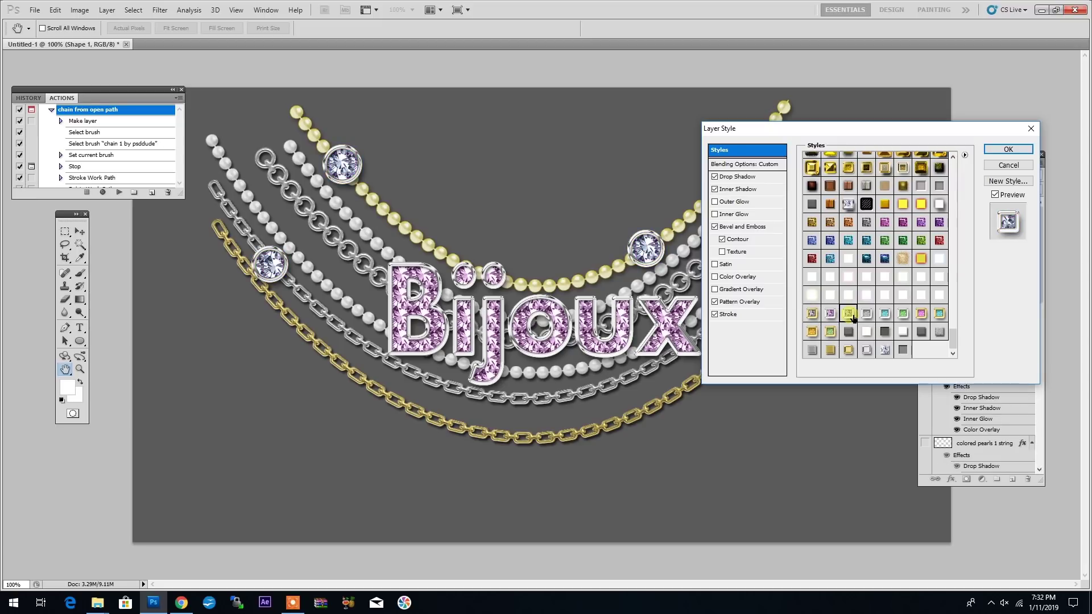
- Compare the gem-in-gold presets and apply the gold glitter jewel style
{"action": "left_click", "coordinate": [866, 315]}
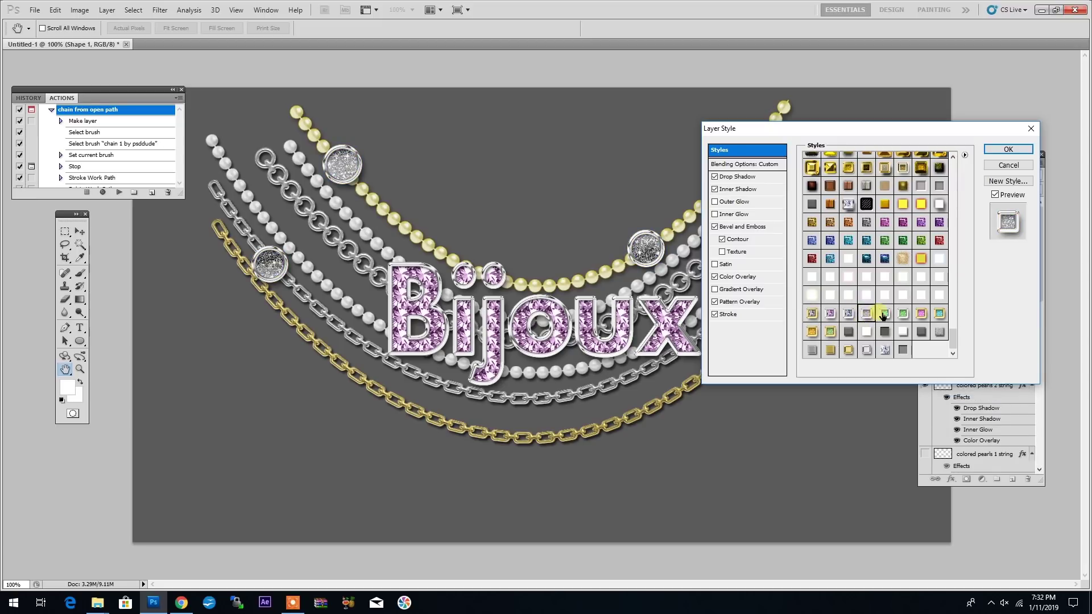
{"action": "left_click", "coordinate": [886, 314]}
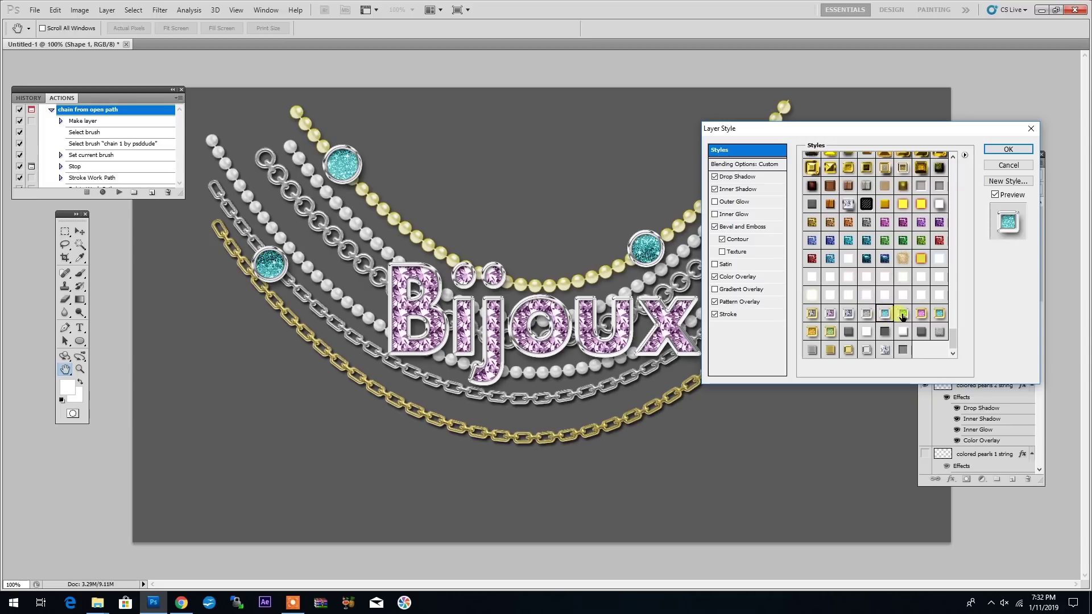
{"action": "left_click", "coordinate": [903, 317]}
{"action": "left_click", "coordinate": [922, 314]}
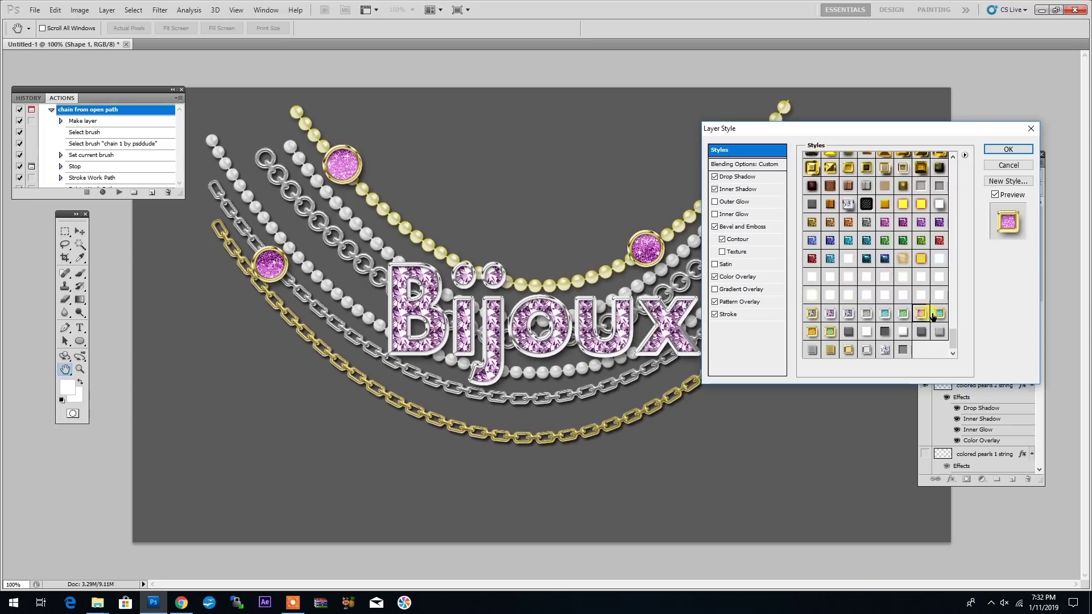
{"action": "left_click", "coordinate": [939, 313]}
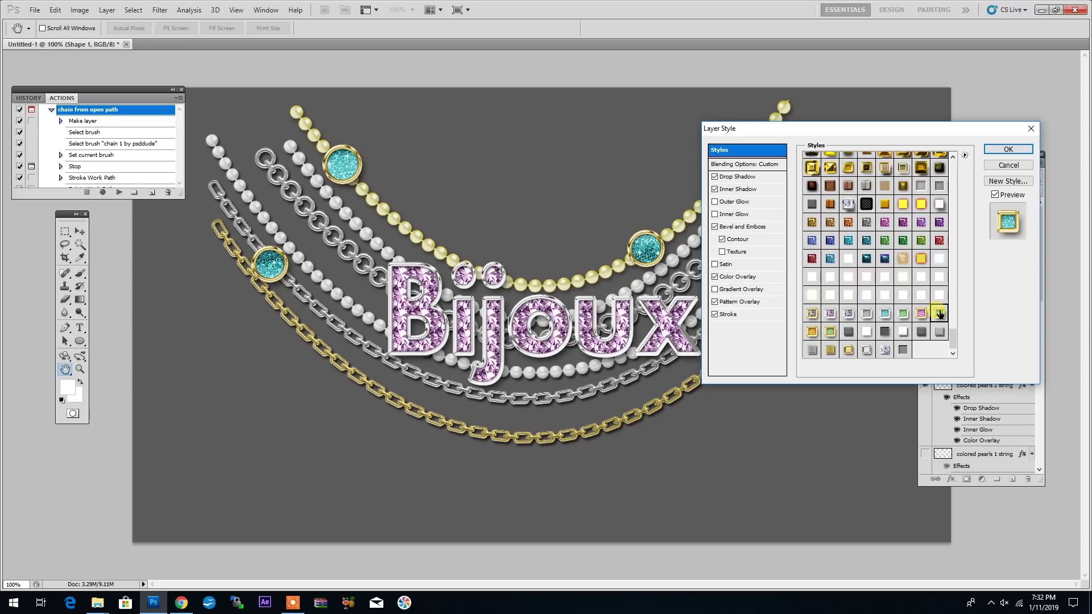
{"action": "left_click", "coordinate": [826, 332]}
{"action": "left_click", "coordinate": [991, 150]}
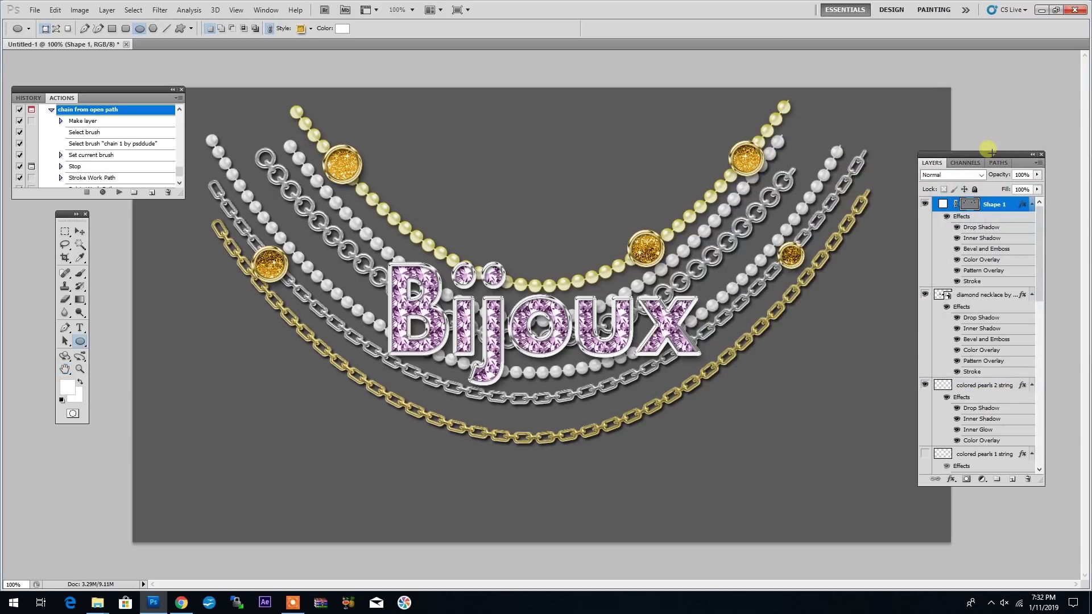
- Draw a heart custom shape as a pendant on the lowest gold chain
{"action": "left_click", "coordinate": [180, 28]}
{"action": "left_click", "coordinate": [238, 29]}
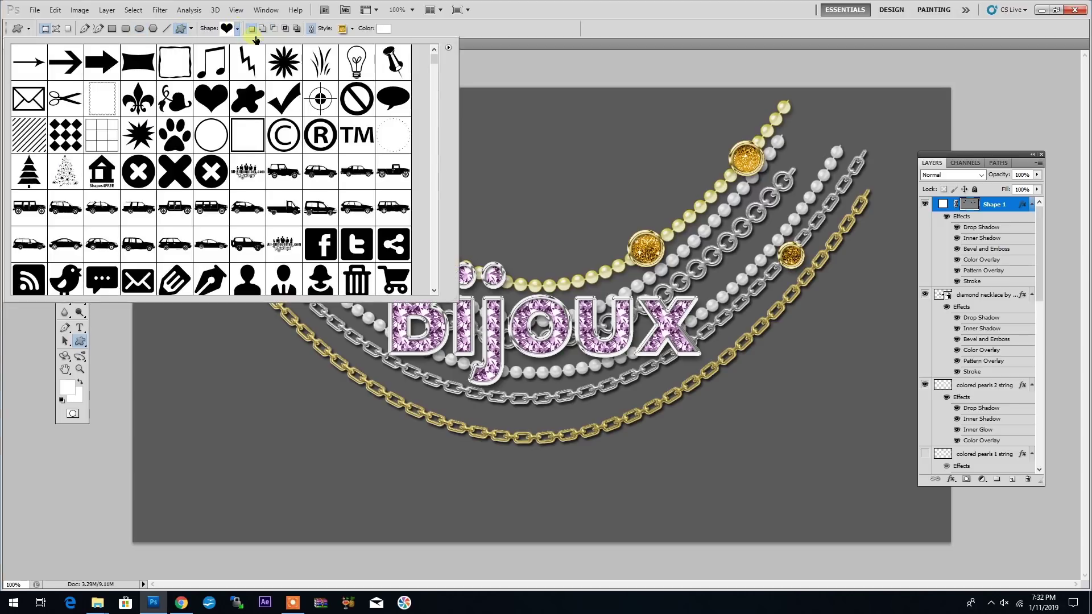
{"action": "left_click", "coordinate": [211, 98]}
{"action": "left_click_drag", "start_coordinate": [489, 400], "coordinate": [566, 461]}
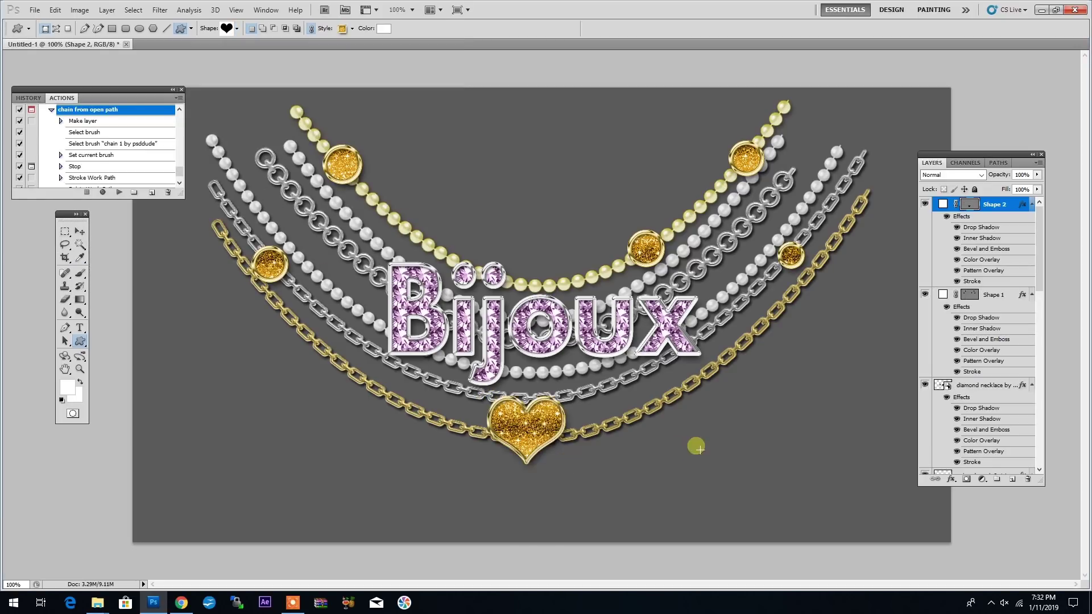
- Compare several glitter and diamond style presets on the heart, then apply the silver diamond style
{"action": "double_click", "coordinate": [1001, 202]}
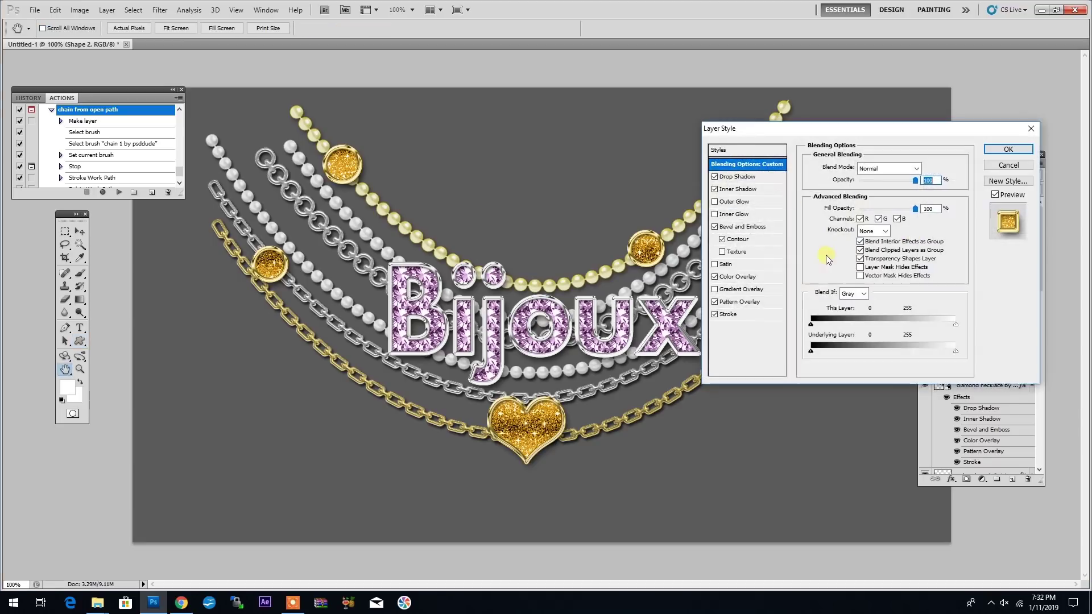
{"action": "left_click", "coordinate": [748, 151]}
{"action": "left_click_drag", "start_coordinate": [955, 171], "coordinate": [963, 367]}
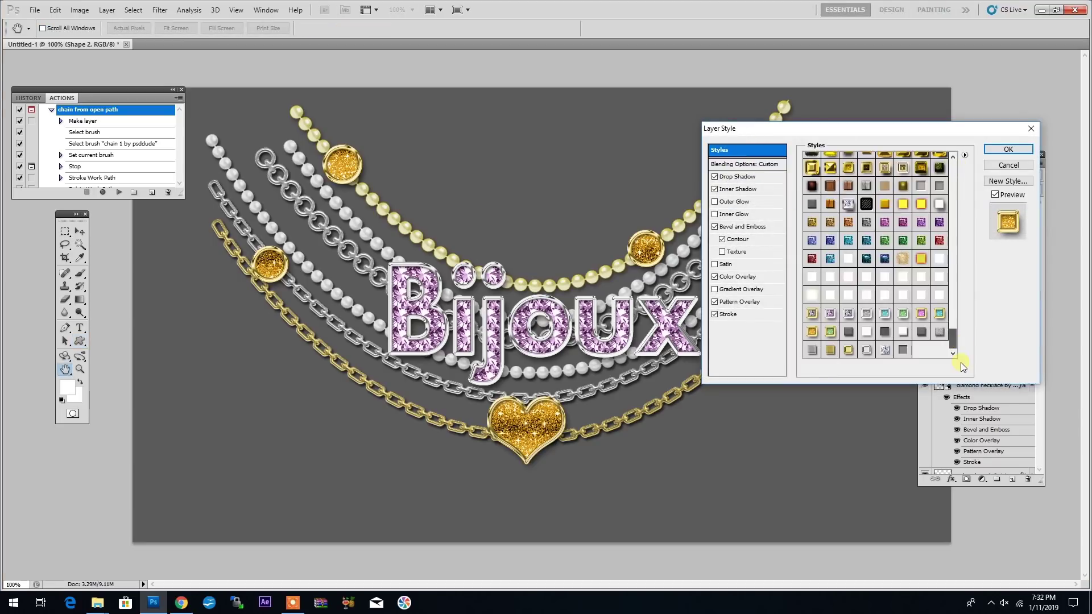
{"action": "left_click", "coordinate": [879, 353]}
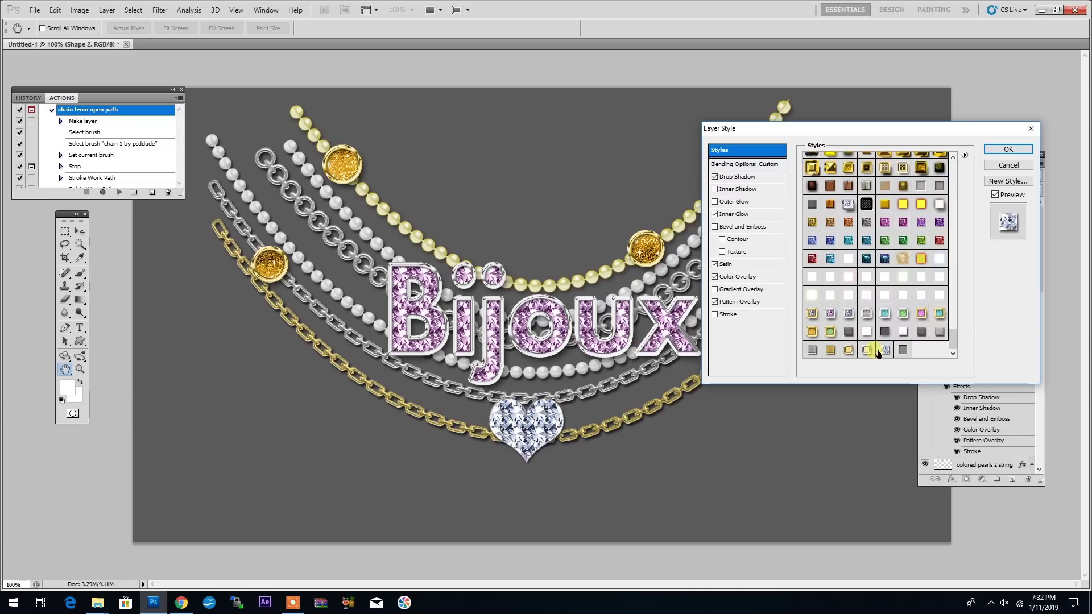
{"action": "left_click", "coordinate": [866, 351]}
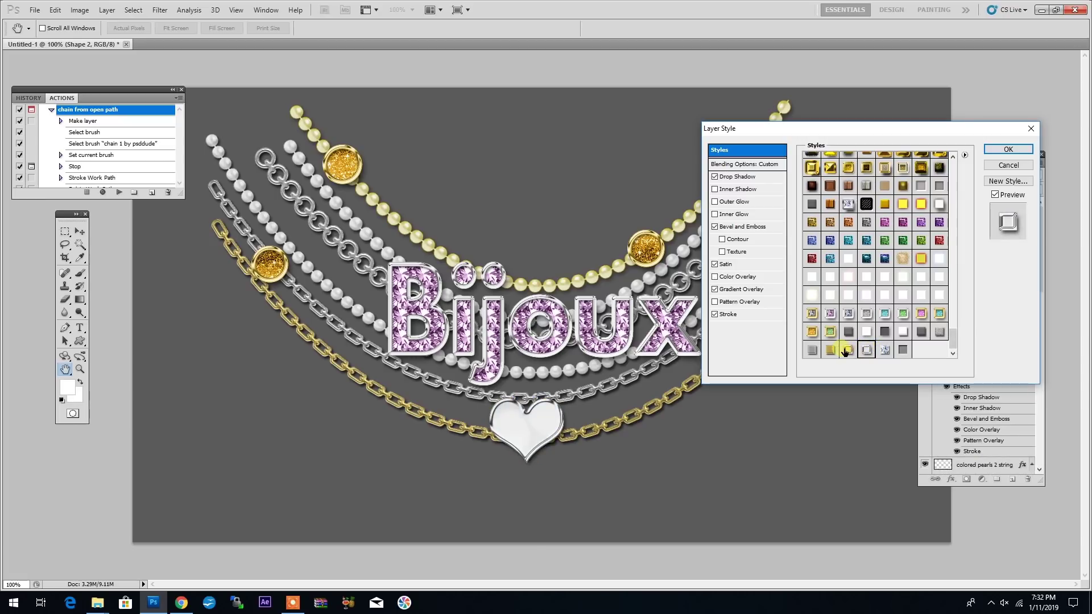
{"action": "left_click", "coordinate": [847, 351]}
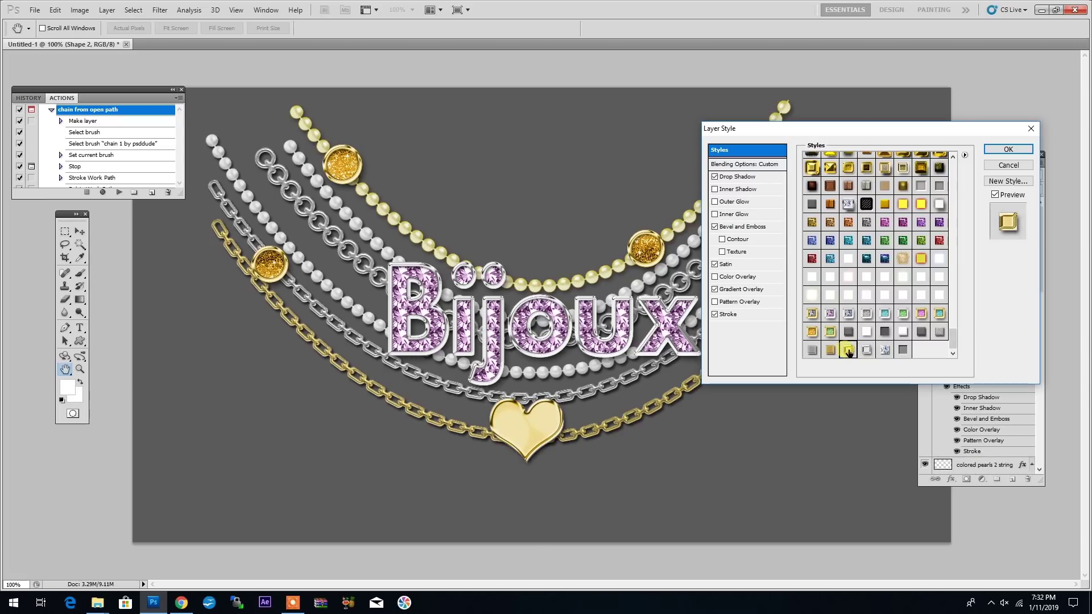
{"action": "left_click", "coordinate": [871, 317]}
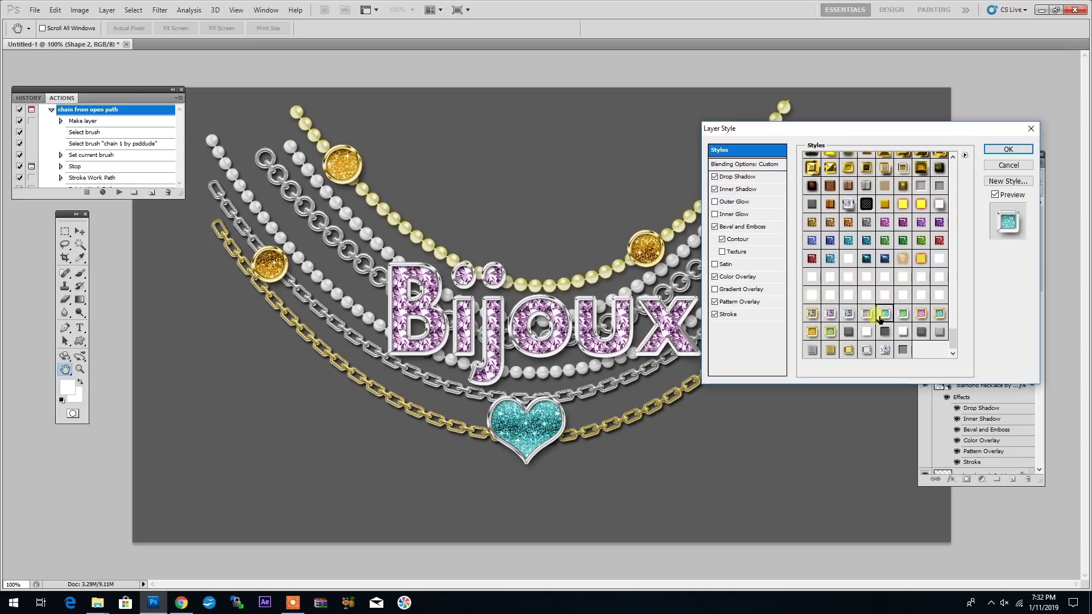
{"action": "left_click", "coordinate": [831, 314]}
{"action": "left_click", "coordinate": [813, 315]}
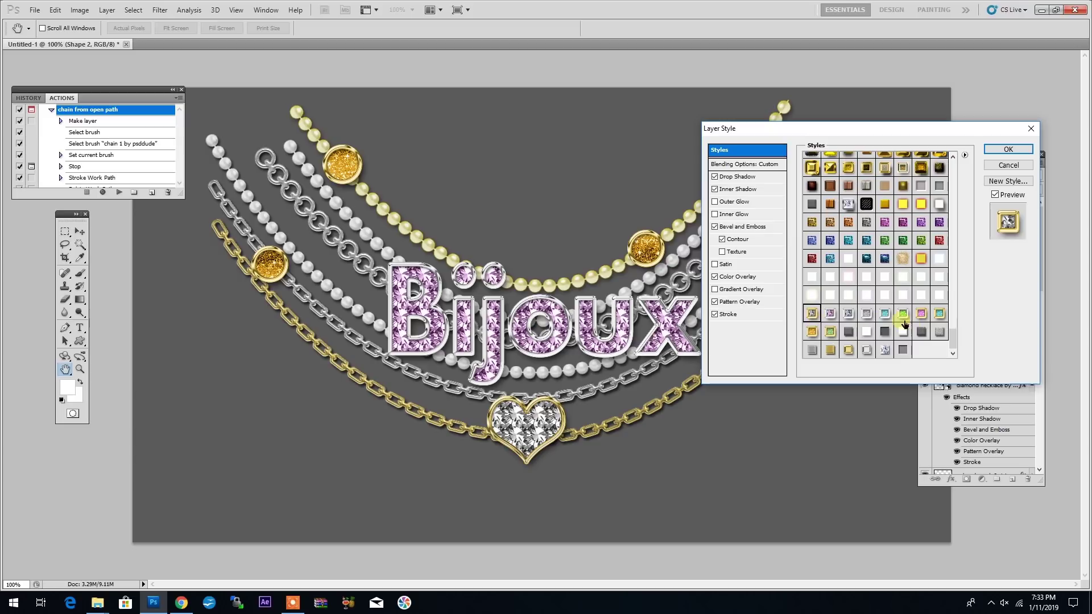
{"action": "left_click", "coordinate": [830, 331]}
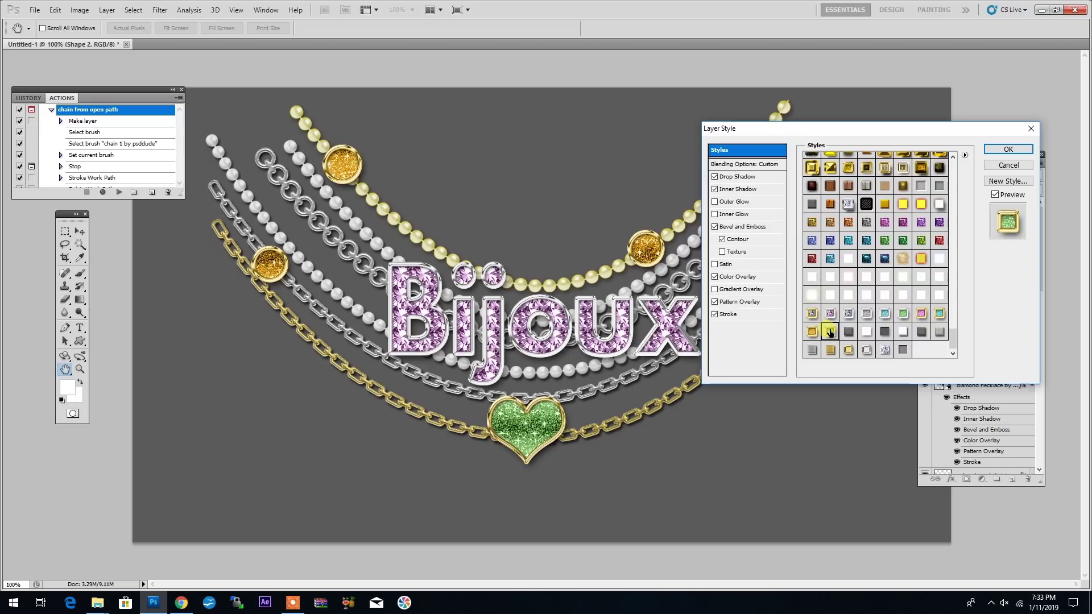
{"action": "left_click", "coordinate": [849, 314]}
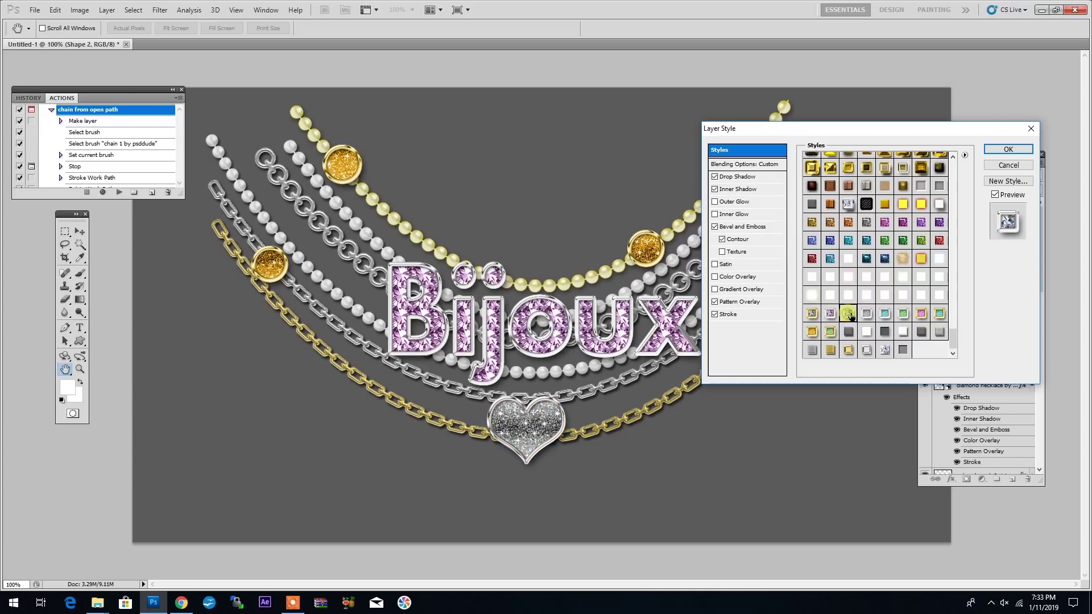
{"action": "left_click", "coordinate": [1008, 149]}
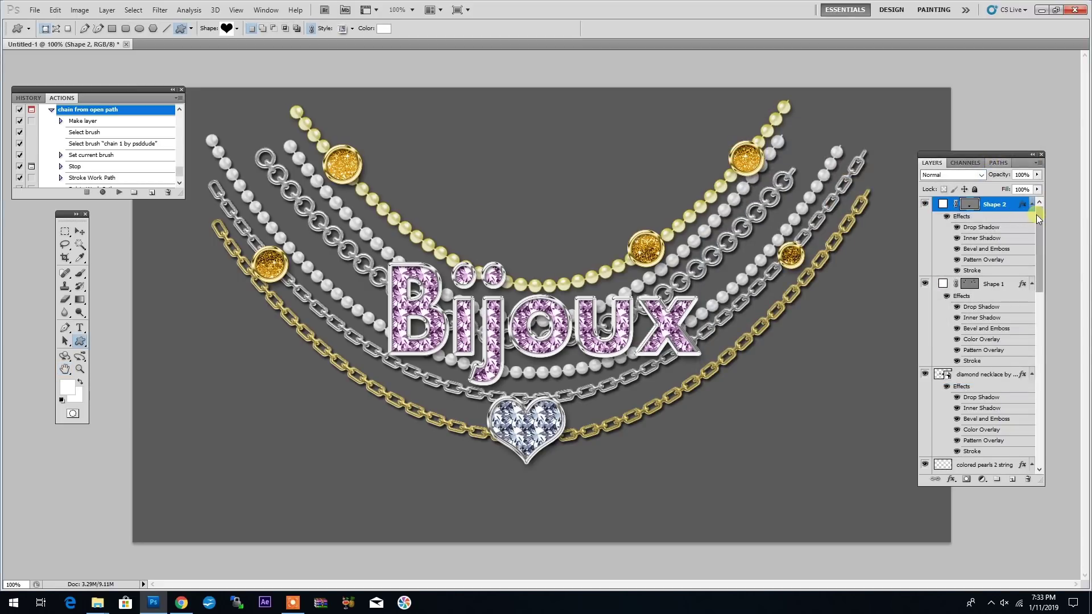
- Draw four small ellipse diamonds on the left and right gold chains and the upper silver chains
{"action": "left_click", "coordinate": [83, 343]}
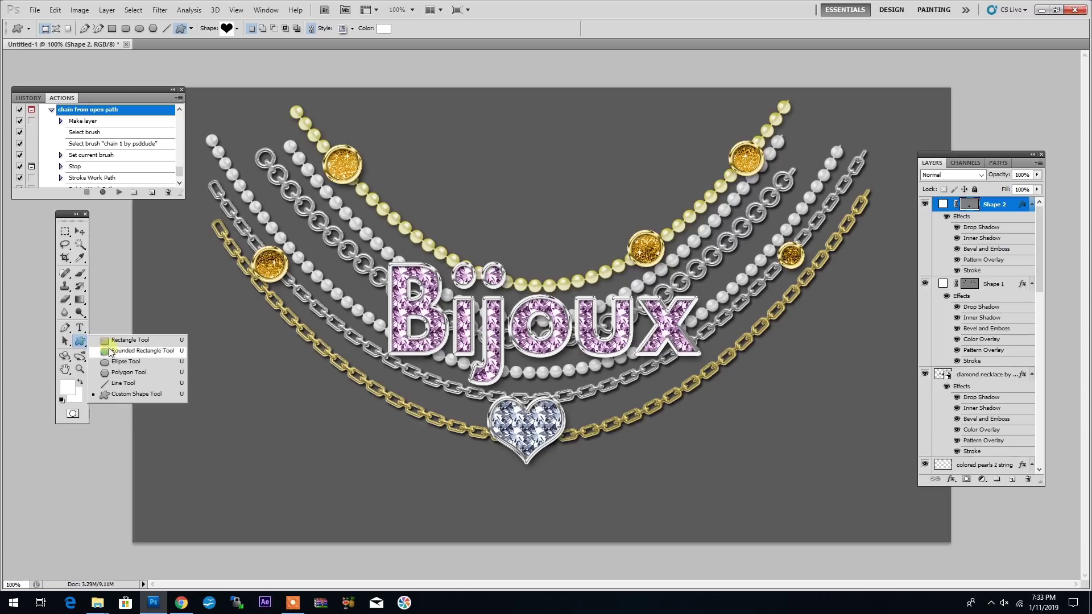
{"action": "left_click", "coordinate": [123, 367]}
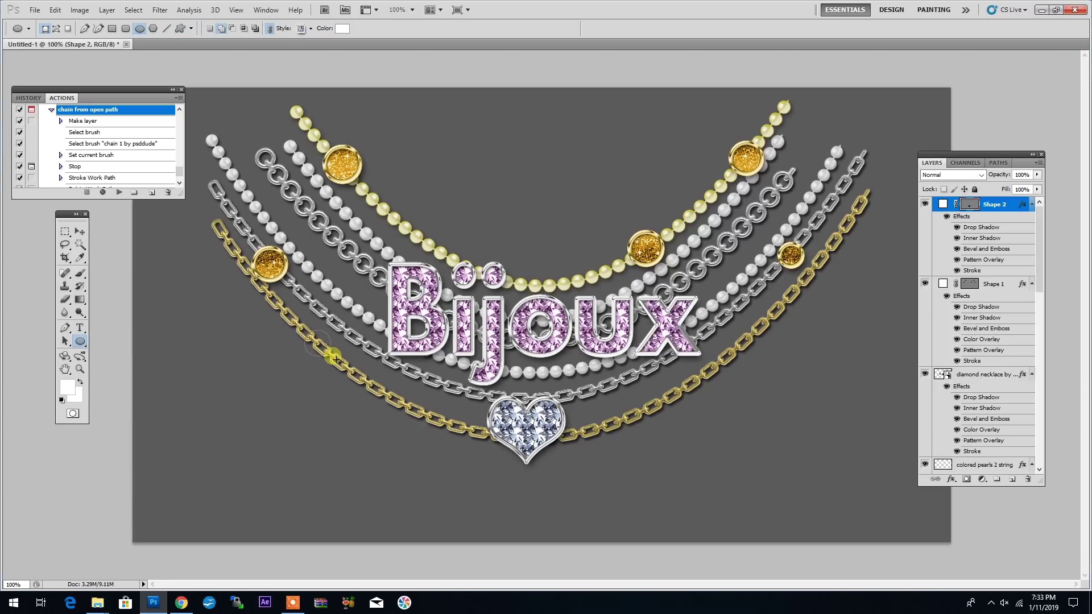
{"action": "left_click_drag", "start_coordinate": [339, 362], "coordinate": [337, 362]}
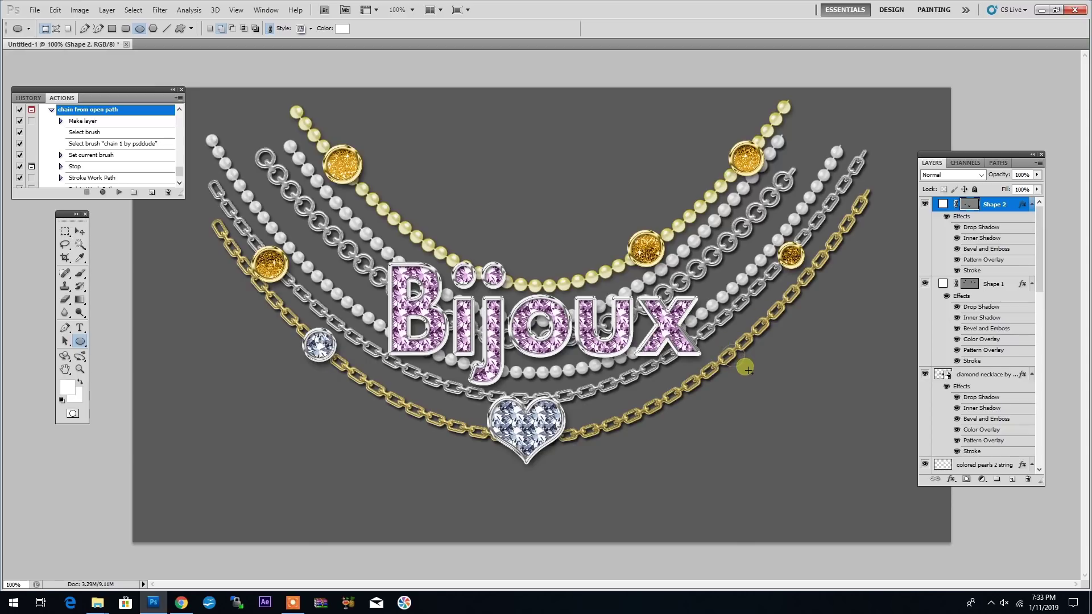
{"action": "left_click_drag", "start_coordinate": [752, 374], "coordinate": [751, 373]}
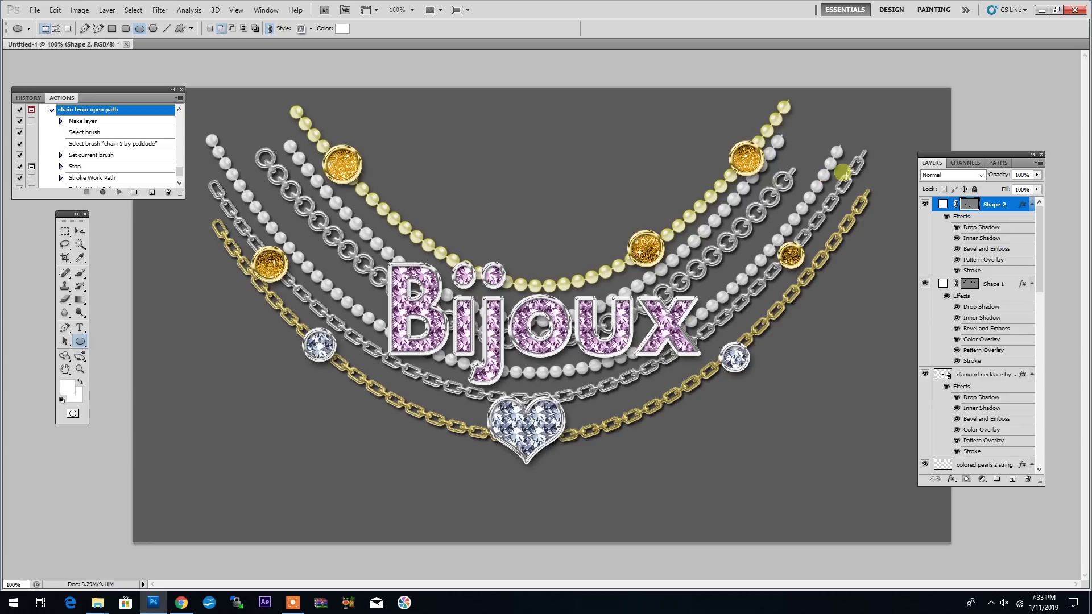
{"action": "left_click_drag", "start_coordinate": [866, 197], "coordinate": [865, 196]}
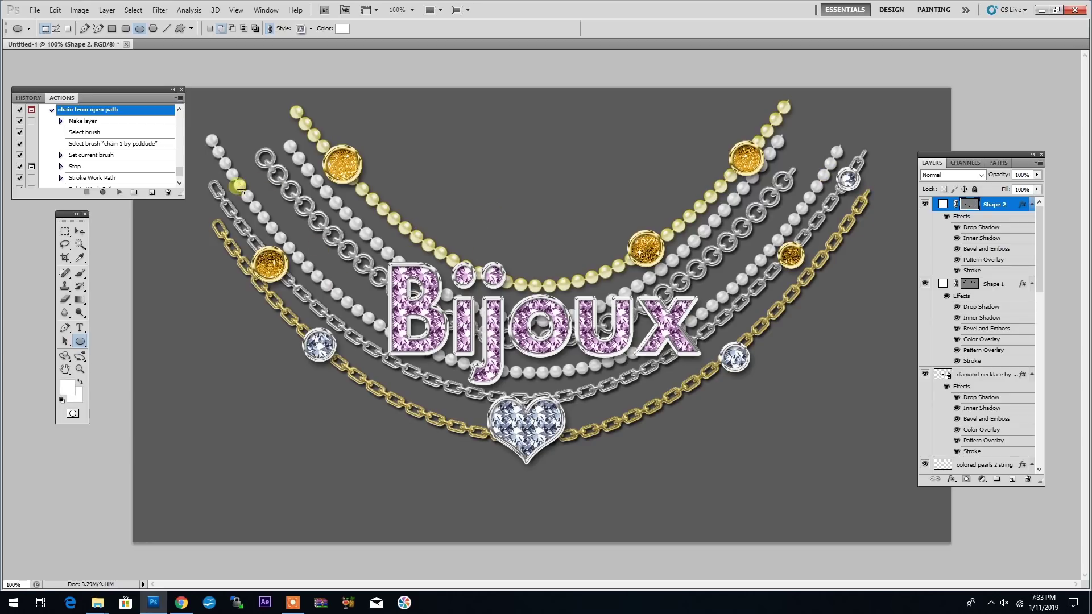
{"action": "left_click_drag", "start_coordinate": [262, 214], "coordinate": [261, 213]}
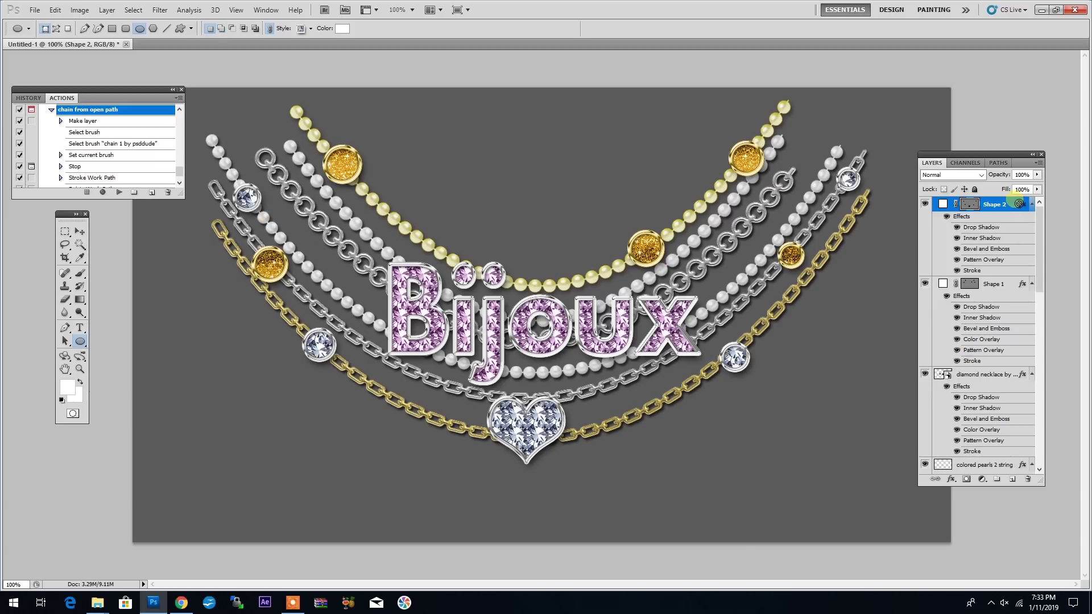
- On a new layer, paint a chain-link brush strand across the lower canvas
{"action": "key", "text": "ctrl+shift+alt+n"}
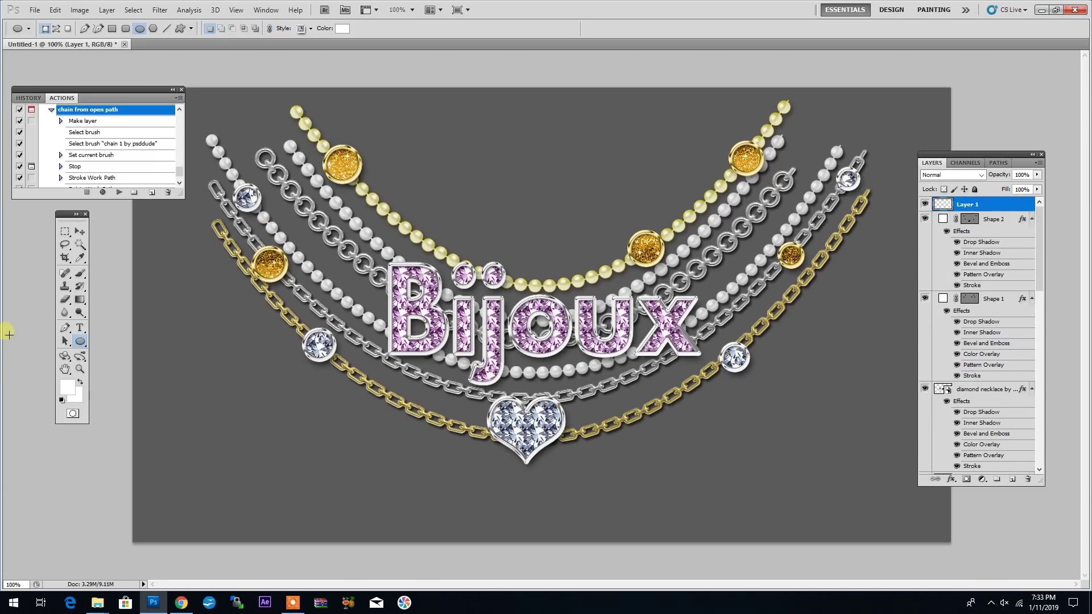
{"action": "left_click", "coordinate": [80, 273]}
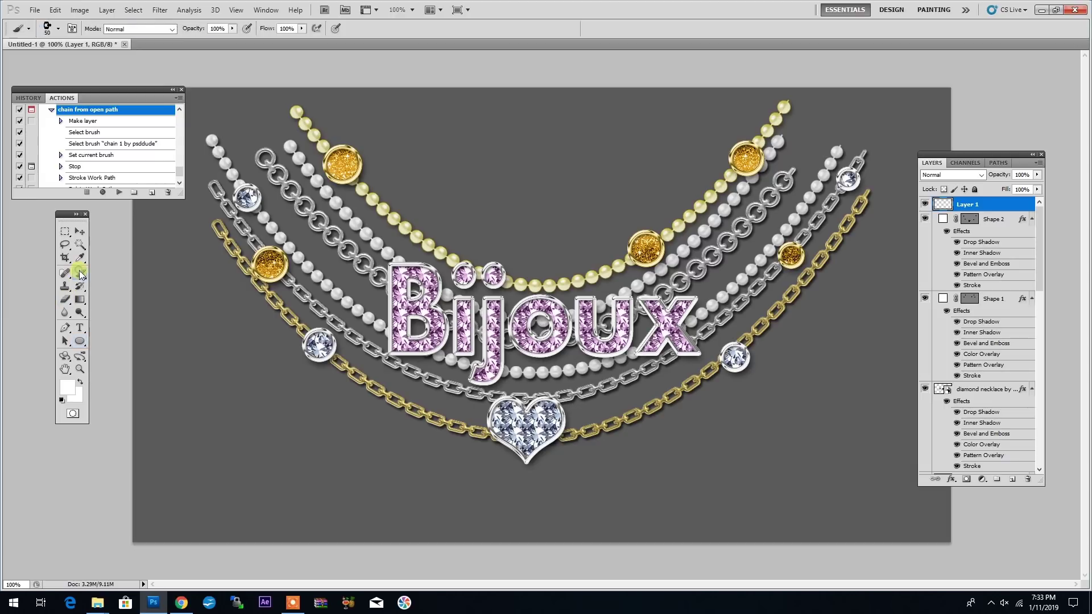
{"action": "left_click", "coordinate": [60, 30]}
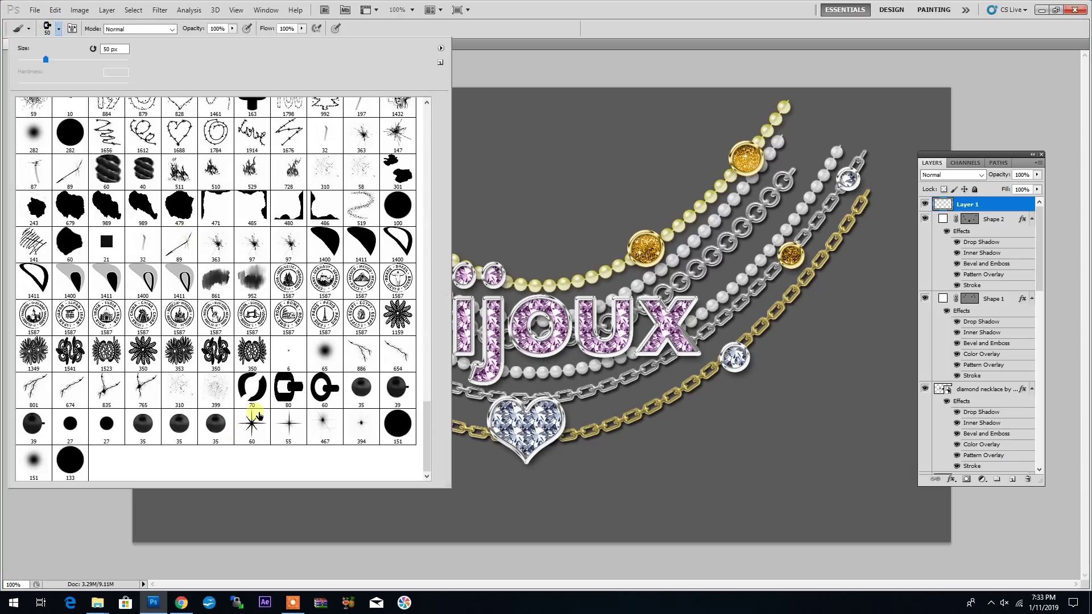
{"action": "left_click", "coordinate": [322, 389]}
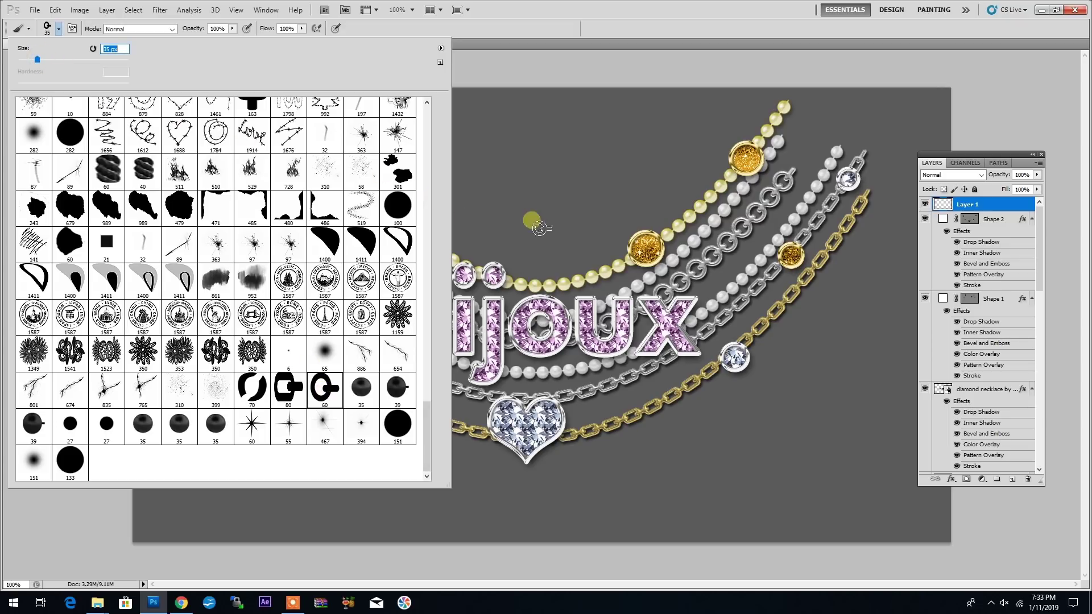
{"action": "left_click", "coordinate": [961, 206]}
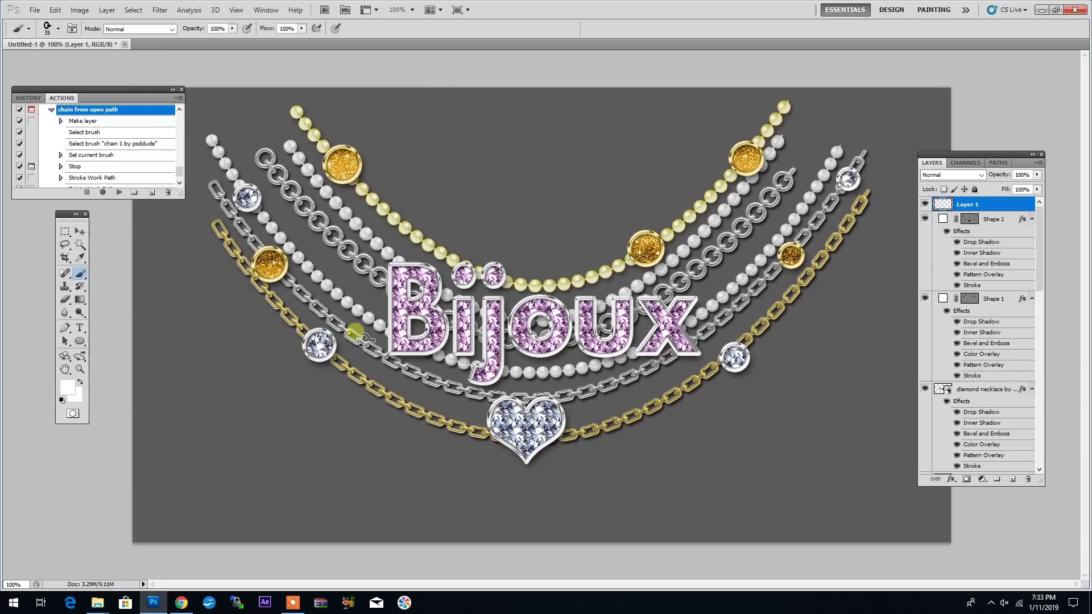
{"action": "mouse_move", "coordinate": [221, 292]}
{"action": "left_mouse_down"}
{"action": "mouse_move", "coordinate": [364, 427]}
{"action": "mouse_move", "coordinate": [537, 500]}
{"action": "mouse_move", "coordinate": [691, 473]}
{"action": "mouse_move", "coordinate": [814, 376]}
{"action": "mouse_move", "coordinate": [856, 292]}
{"action": "left_mouse_up"}
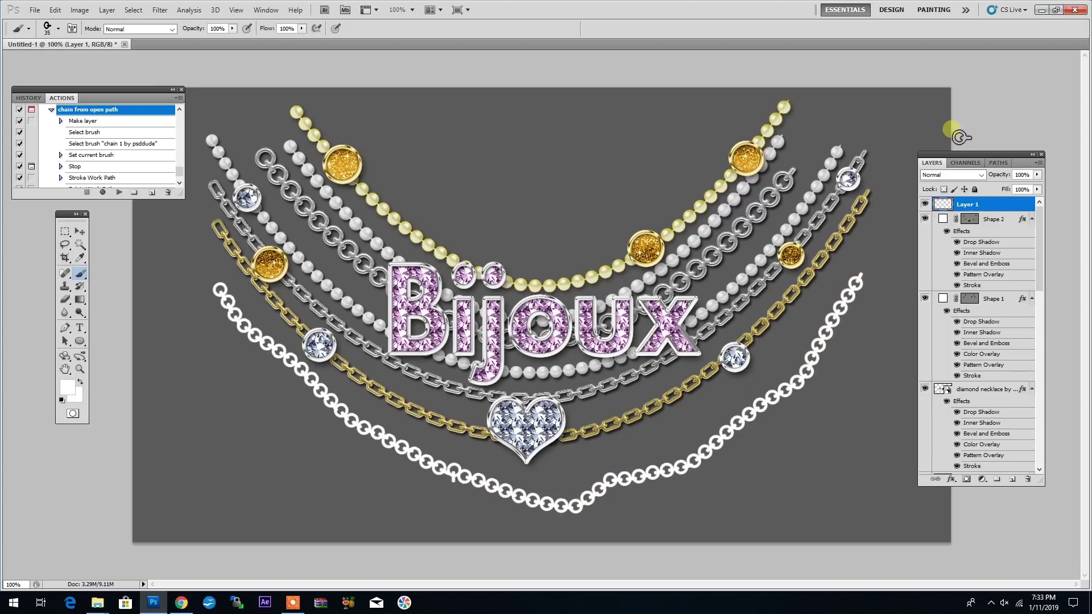
- Style the new chain strand silver from the Styles presets, after trying gold
{"action": "double_click", "coordinate": [1007, 205]}
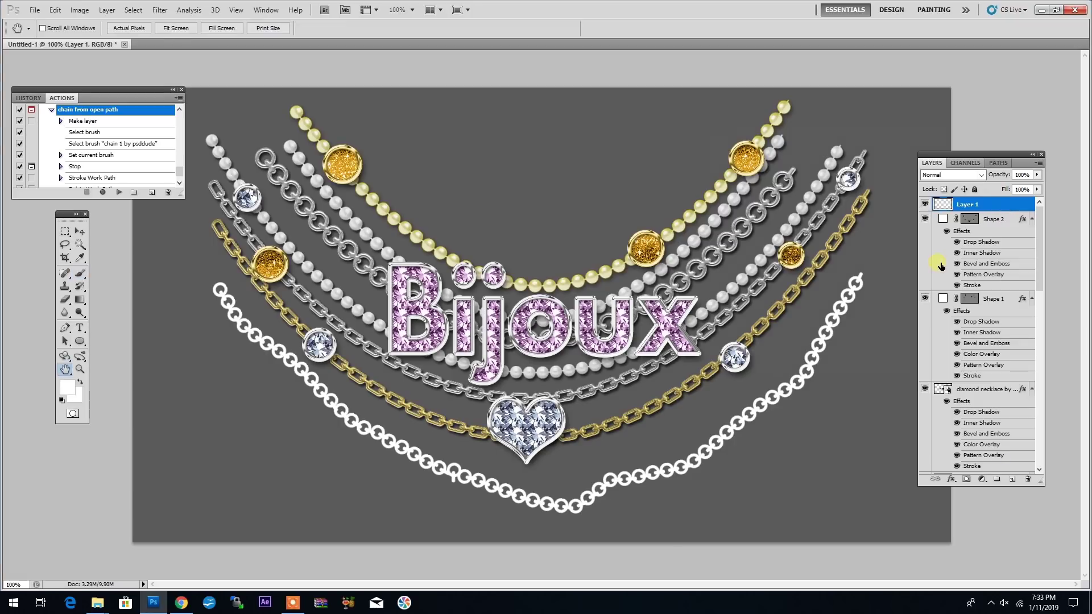
{"action": "left_click", "coordinate": [749, 150]}
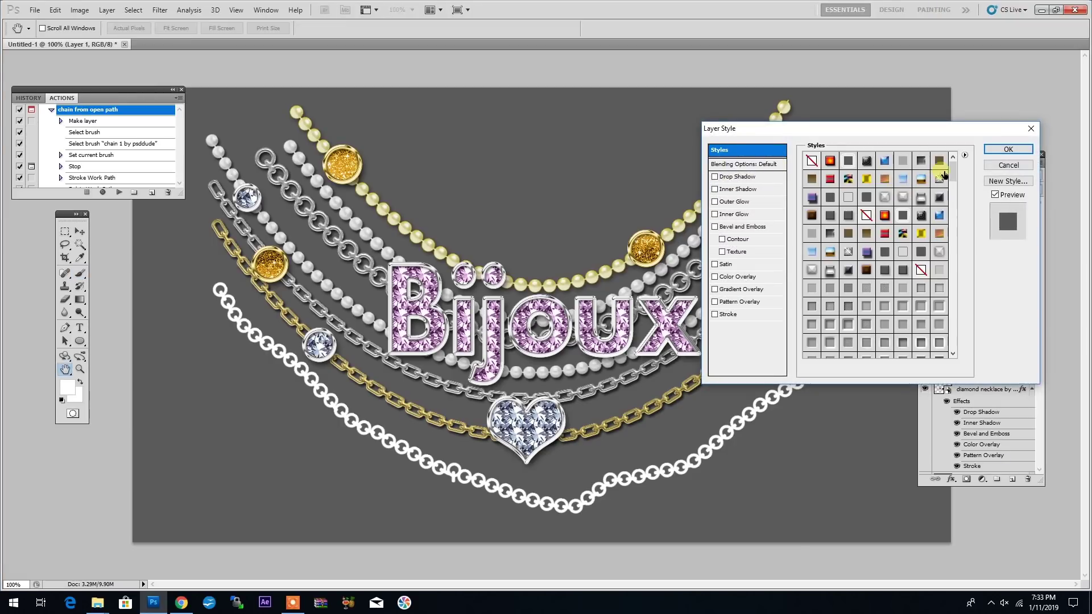
{"action": "left_click_drag", "start_coordinate": [953, 168], "coordinate": [954, 353]}
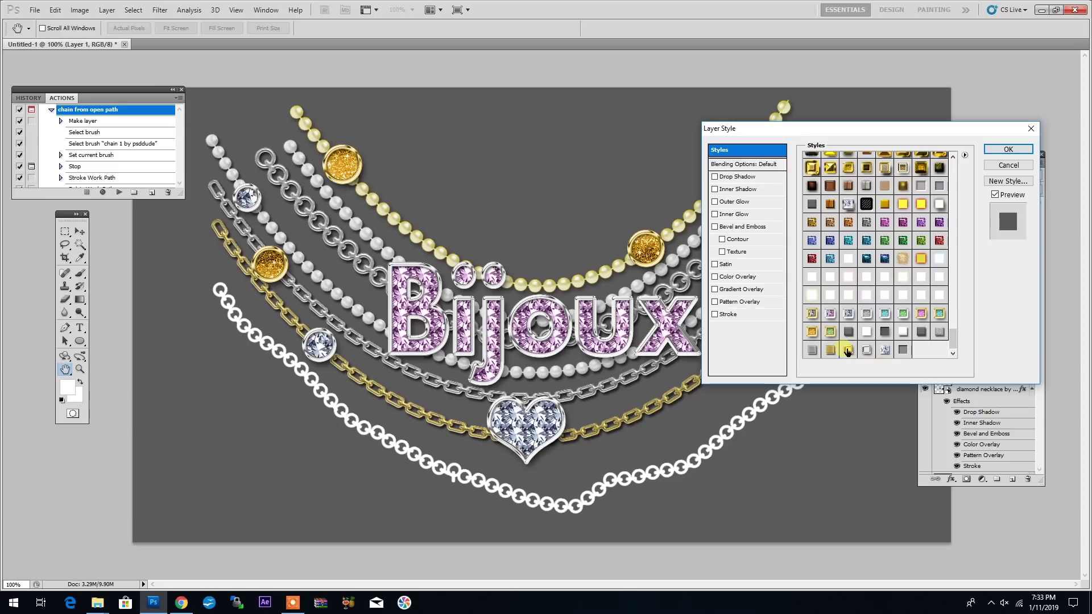
{"action": "left_click", "coordinate": [830, 351]}
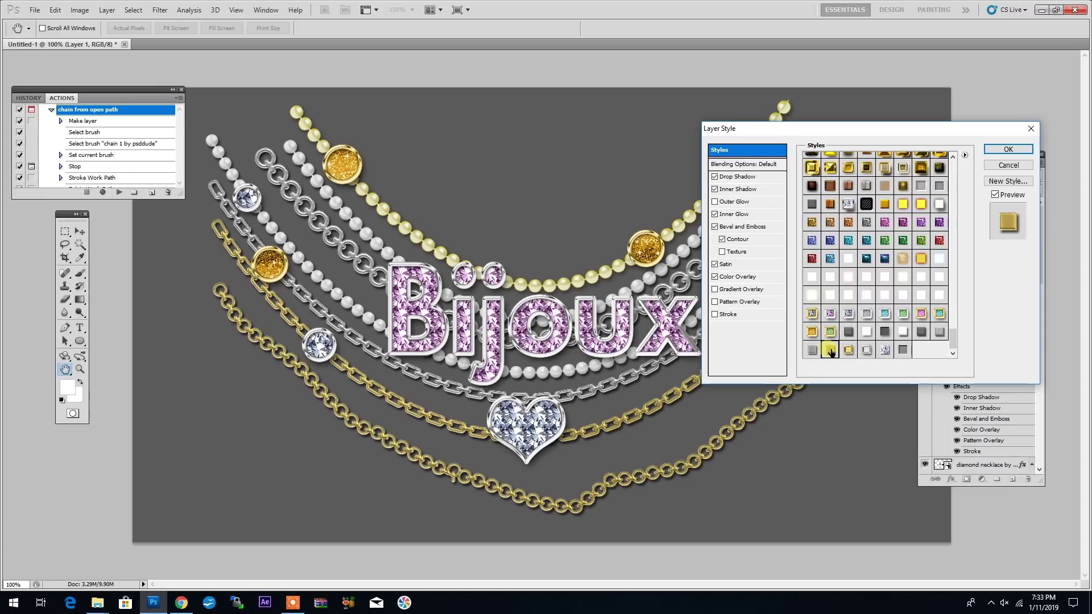
{"action": "left_click", "coordinate": [814, 350]}
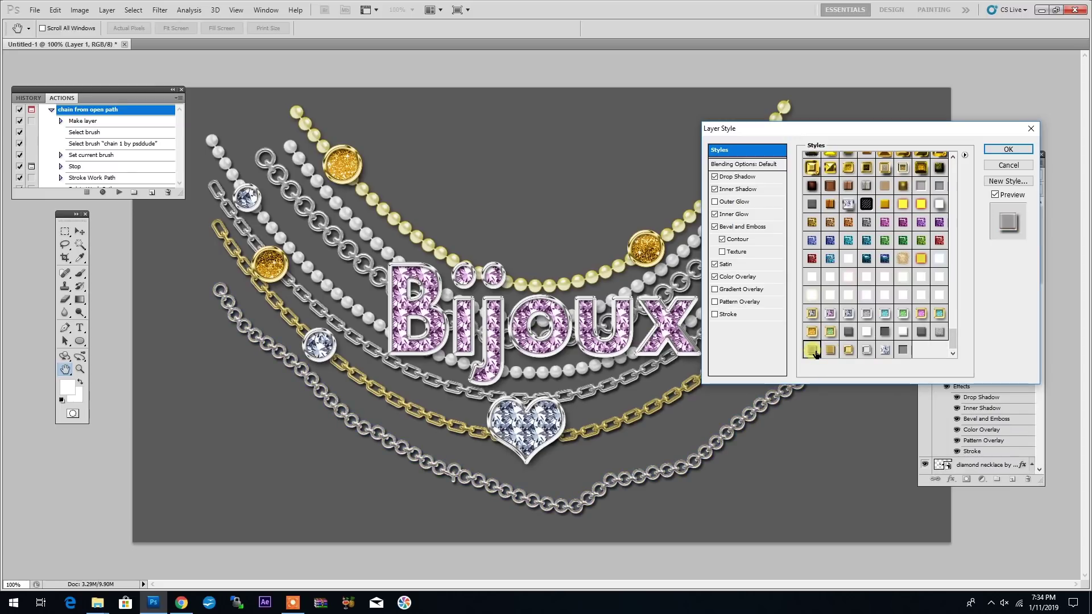
{"action": "left_click", "coordinate": [1007, 150]}
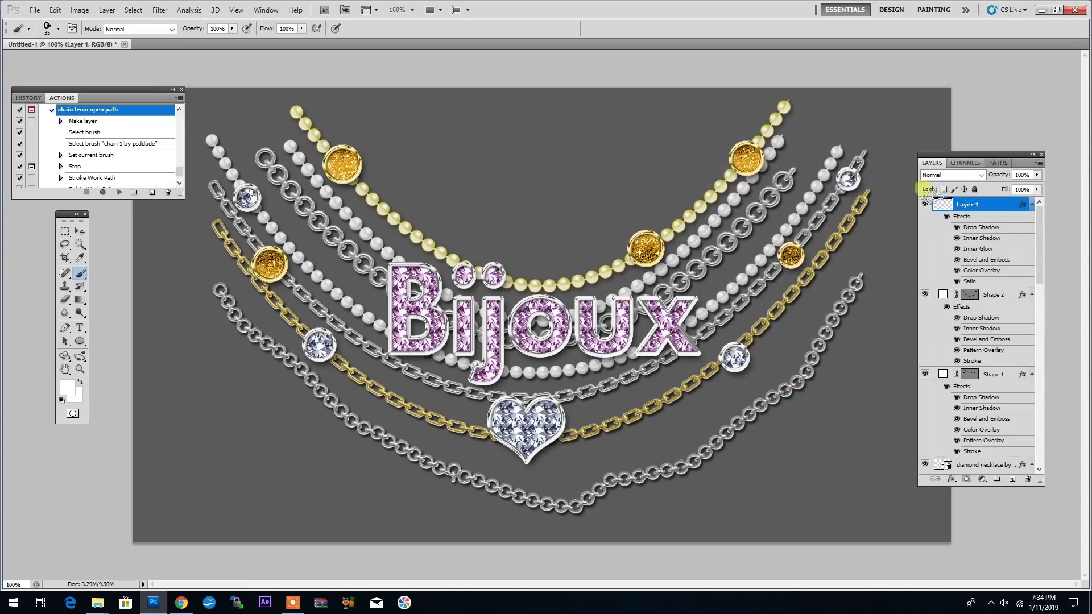
- Paint a strand of white pearls with the size 39 pearl brush on a new layer
{"action": "left_click", "coordinate": [57, 30]}
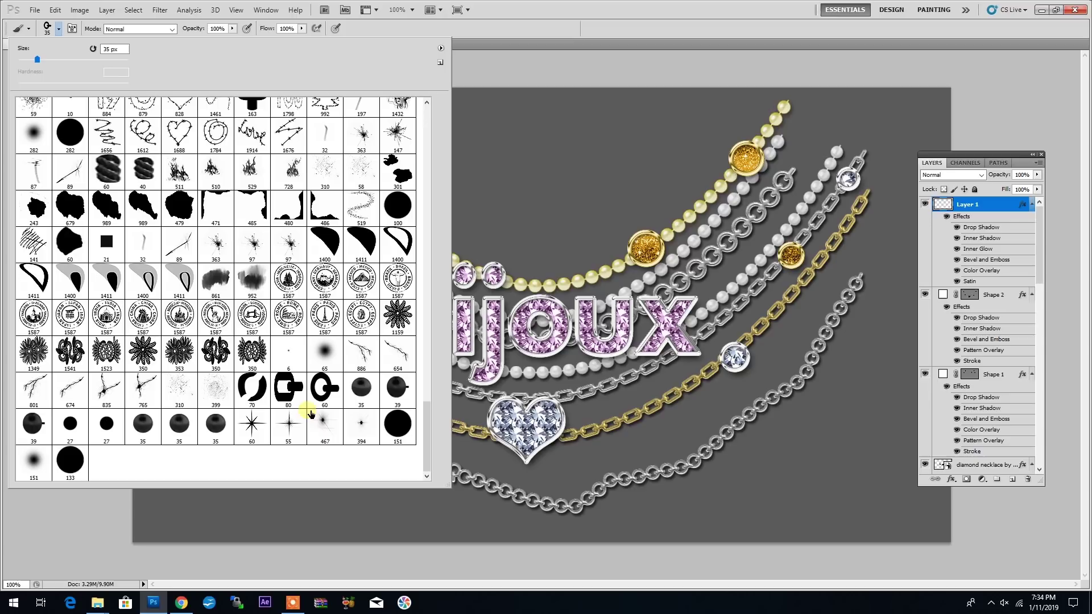
{"action": "double_click", "coordinate": [394, 388]}
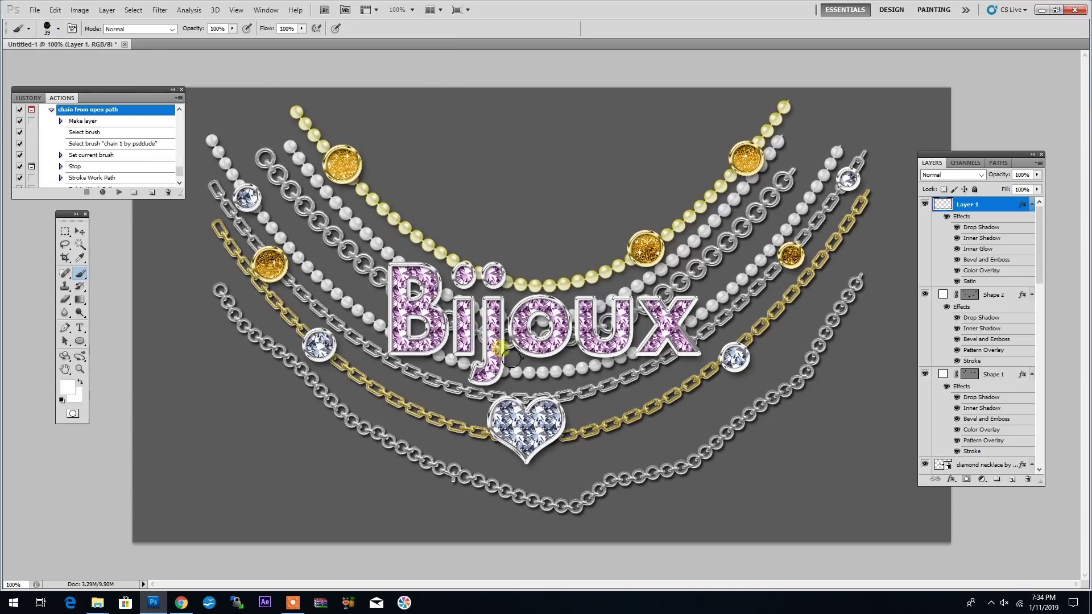
{"action": "key", "text": "ctrl+shift+alt+n"}
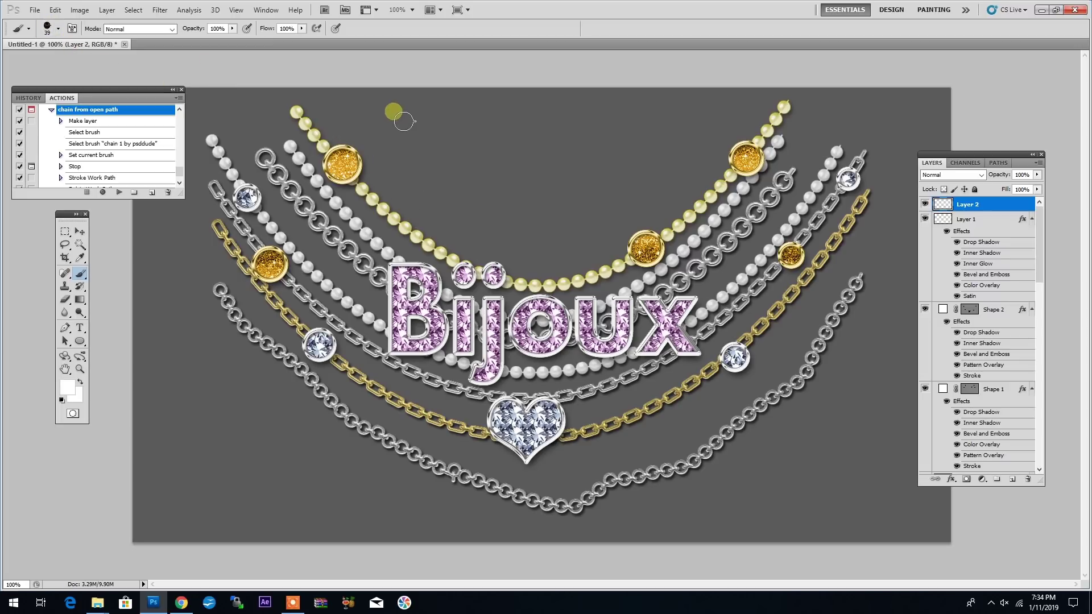
{"action": "mouse_move", "coordinate": [401, 142]}
{"action": "left_mouse_down"}
{"action": "mouse_move", "coordinate": [489, 215]}
{"action": "mouse_move", "coordinate": [574, 234]}
{"action": "mouse_move", "coordinate": [633, 200]}
{"action": "mouse_move", "coordinate": [679, 121]}
{"action": "left_mouse_up"}
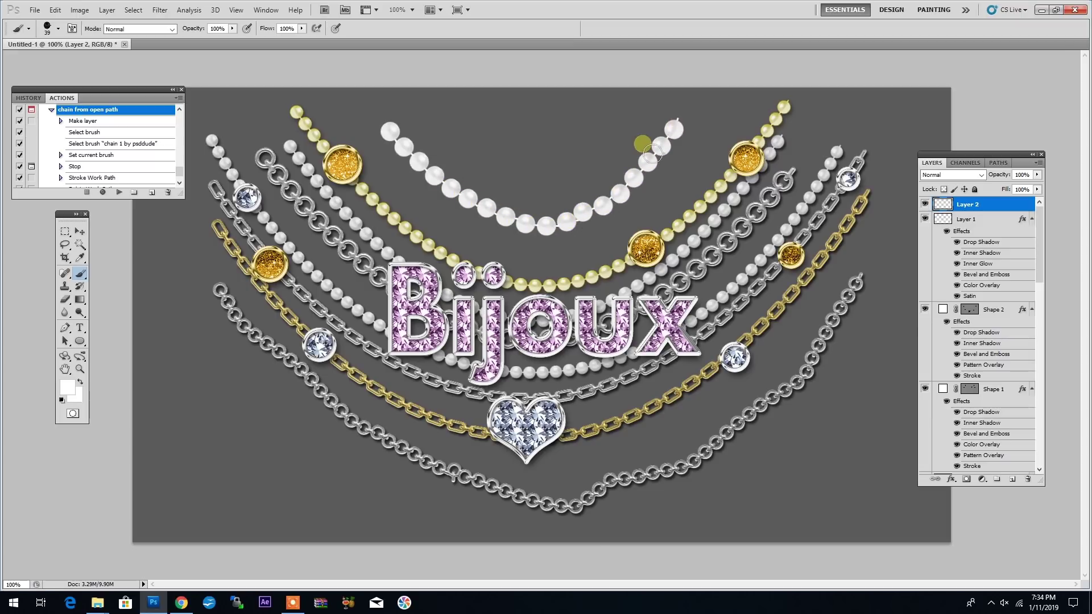
- Apply the white pearl preset style to the pearl strand layer
{"action": "double_click", "coordinate": [1017, 206]}
{"action": "left_click", "coordinate": [749, 149]}
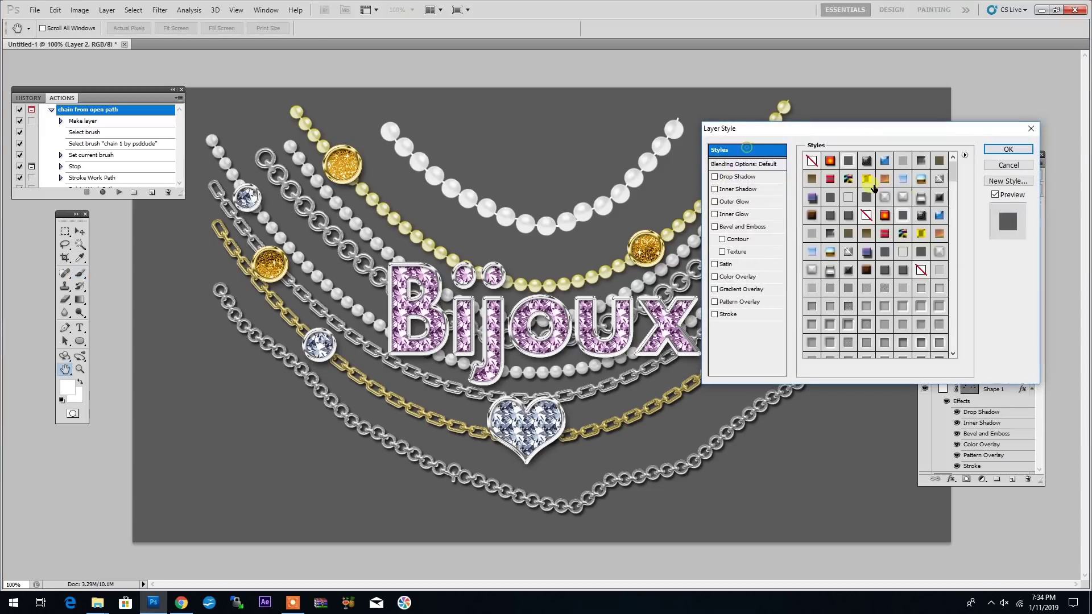
{"action": "left_click_drag", "start_coordinate": [954, 168], "coordinate": [955, 347]}
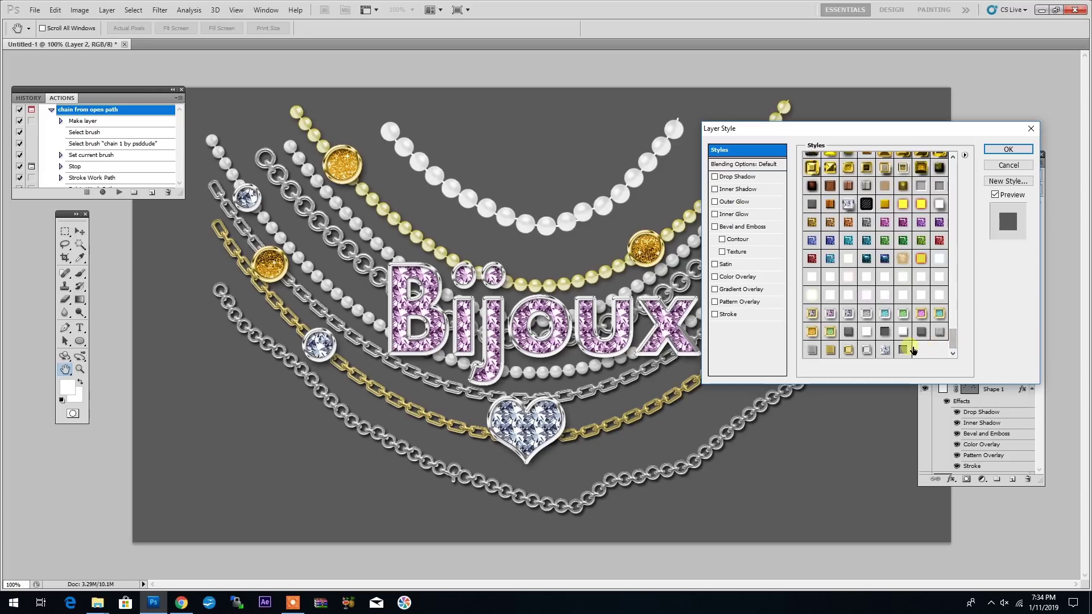
{"action": "left_click", "coordinate": [904, 332]}
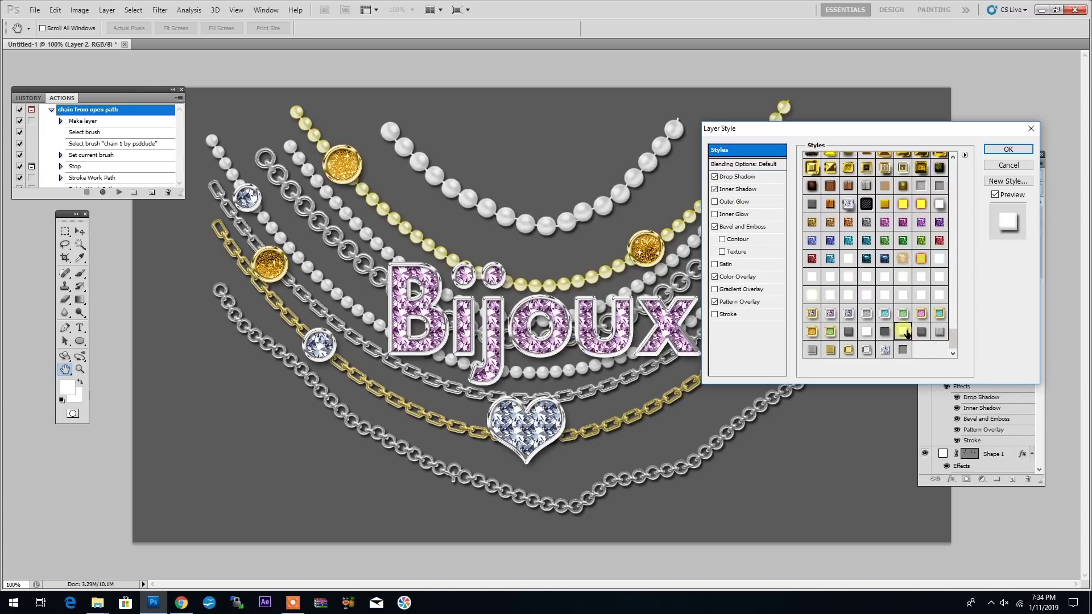
{"action": "left_click", "coordinate": [1005, 150]}
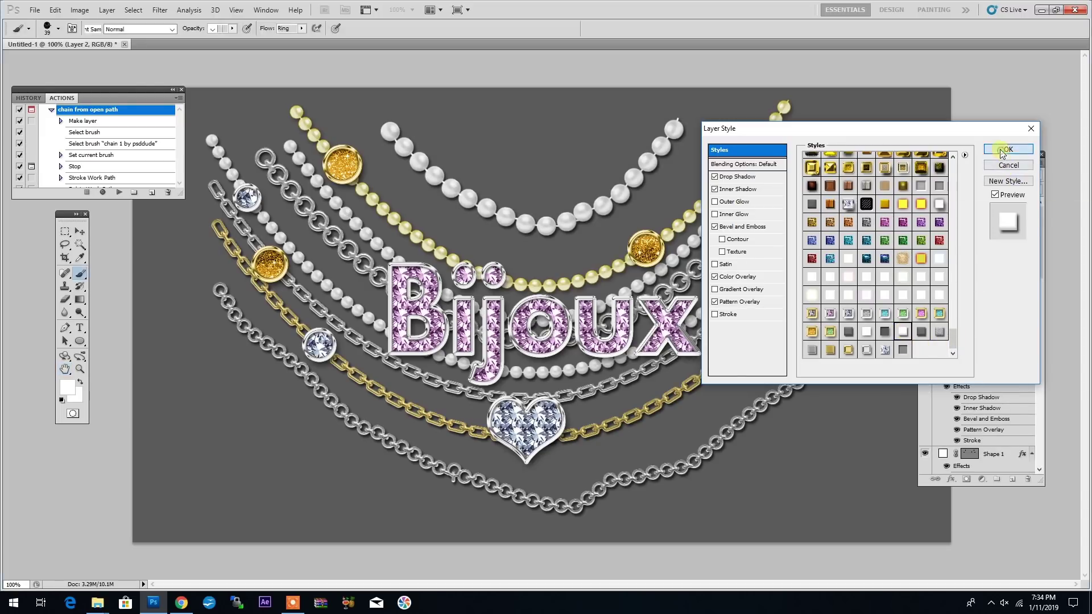
- Scale the pearl strand to about 54% and move it down to the lower left
{"action": "key", "text": "ctrl+t"}
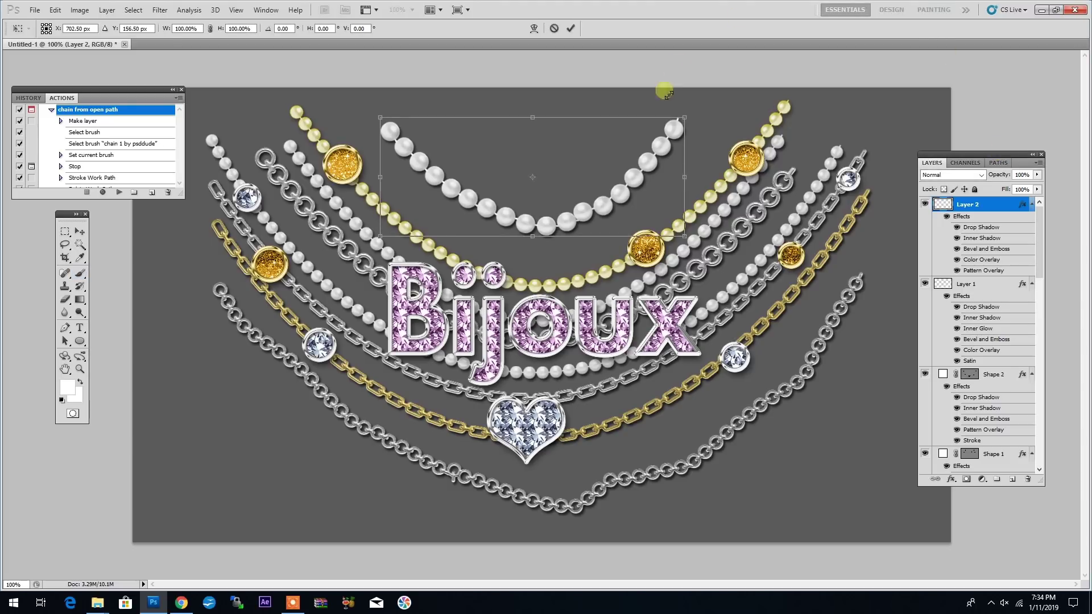
{"action": "left_click_drag", "start_coordinate": [684, 118], "coordinate": [530, 197]}
{"action": "key", "text": "Return"}
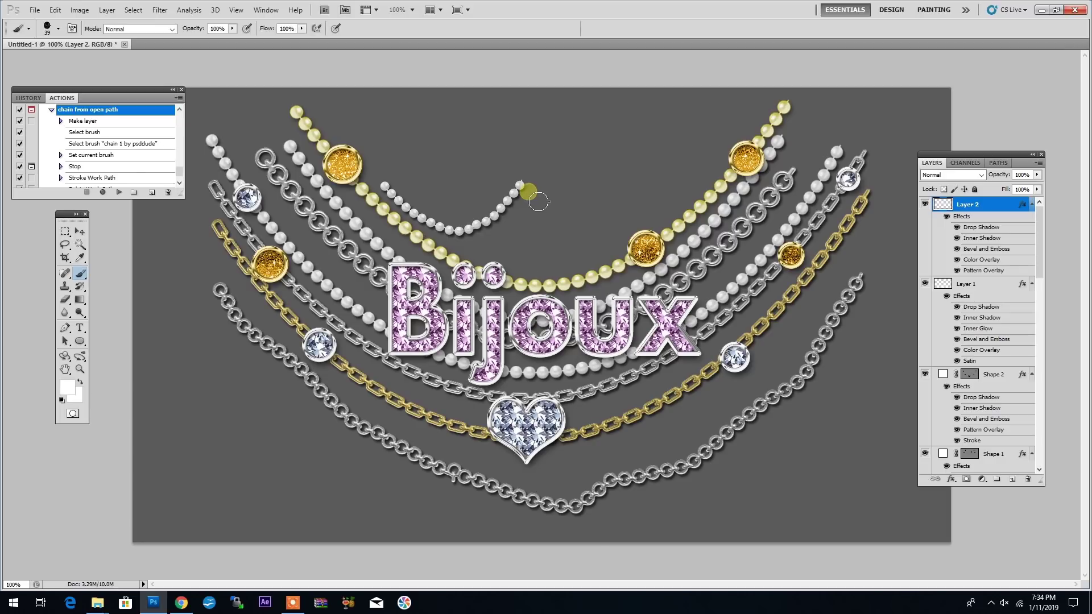
{"action": "left_click", "coordinate": [81, 232]}
{"action": "left_click_drag", "start_coordinate": [454, 225], "coordinate": [786, 465]}
- Rotate the pearl strand copies, one to about 49 degrees, and nudge them into place
{"action": "key", "text": "ctrl+t"}
{"action": "left_click_drag", "start_coordinate": [724, 438], "coordinate": [421, 441]}
{"action": "key", "text": "Return"}
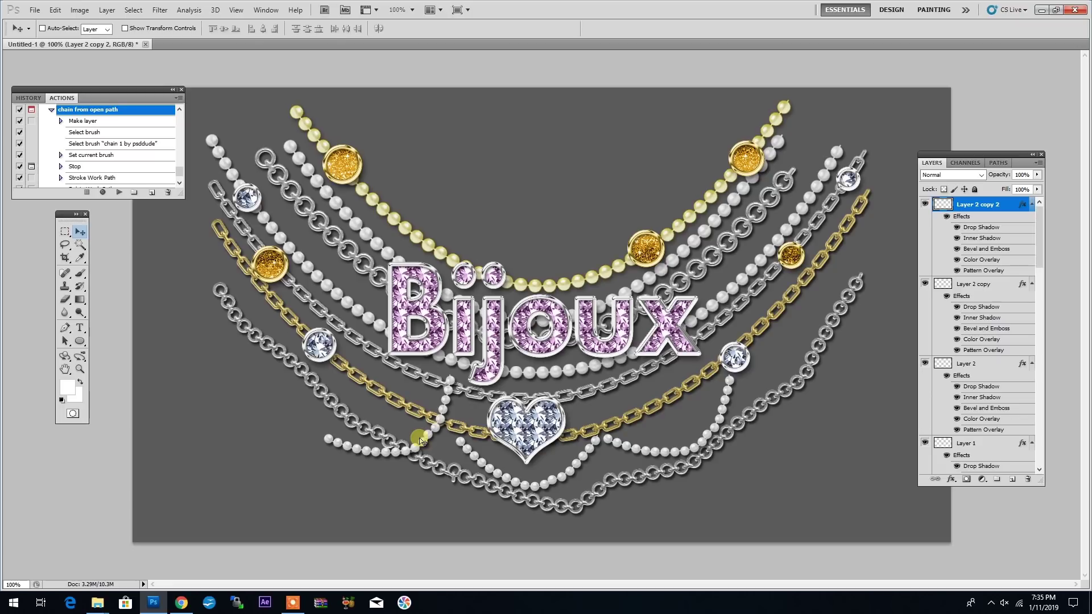
{"action": "key", "text": "ctrl+t"}
{"action": "left_click_drag", "start_coordinate": [476, 402], "coordinate": [457, 484]}
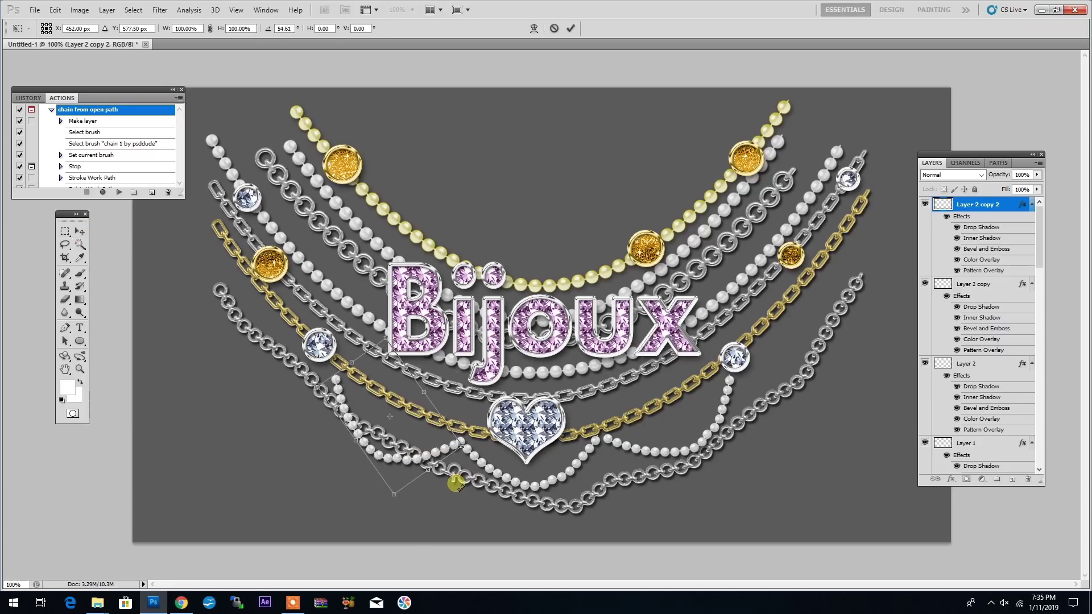
{"action": "key", "text": "Return"}
{"action": "key", "text": "Left"}
{"action": "key", "text": "Left"}
{"action": "key", "text": "Left"}
{"action": "key", "text": "Left"}
{"action": "key", "text": "Left"}
{"action": "key", "text": "Left"}
{"action": "key", "text": "Left"}
{"action": "key", "text": "Left"}
{"action": "key", "text": "Up"}
{"action": "key", "text": "Up"}
{"action": "key", "text": "Up"}
{"action": "key", "text": "Up"}
{"action": "key", "text": "Up"}
{"action": "key", "text": "Up"}
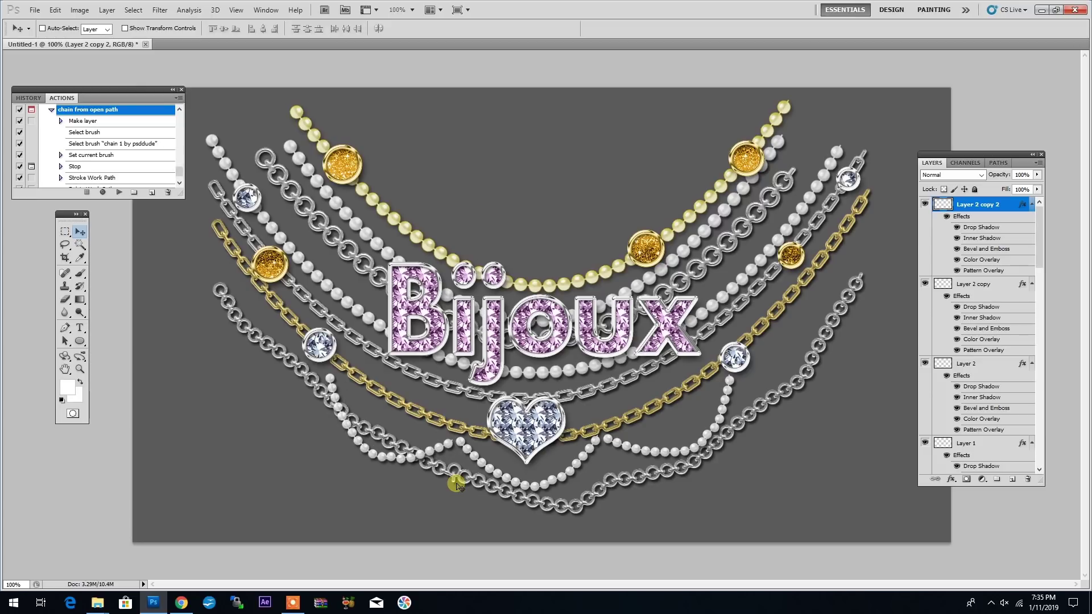
{"action": "key", "text": "Right"}
{"action": "key", "text": "Right"}
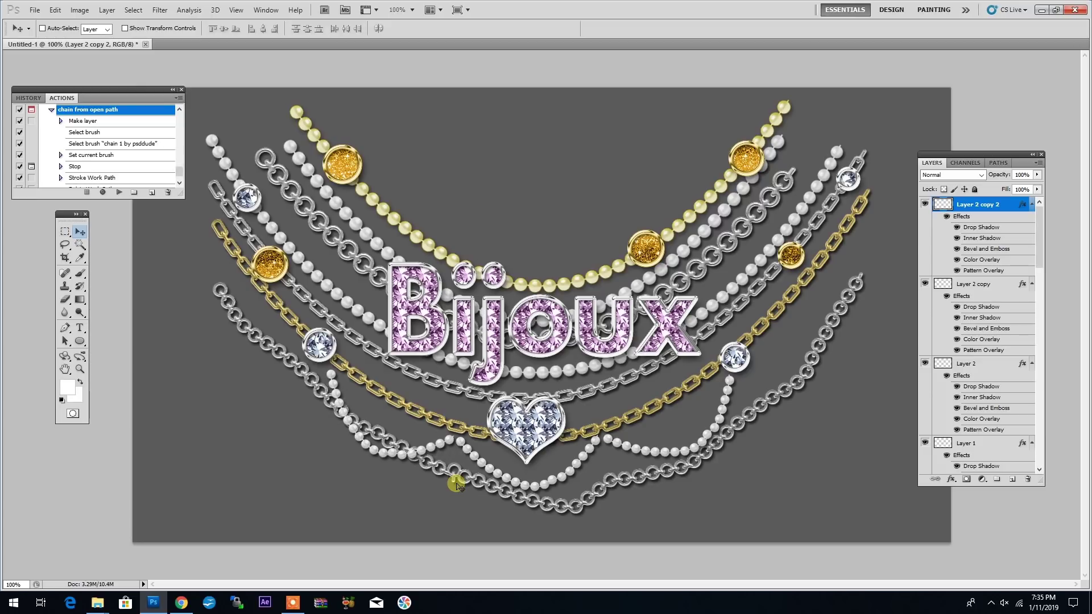
- Create a new layer named 'sparkle' and set the foreground colour to white
{"action": "key", "text": "ctrl+shift+n"}
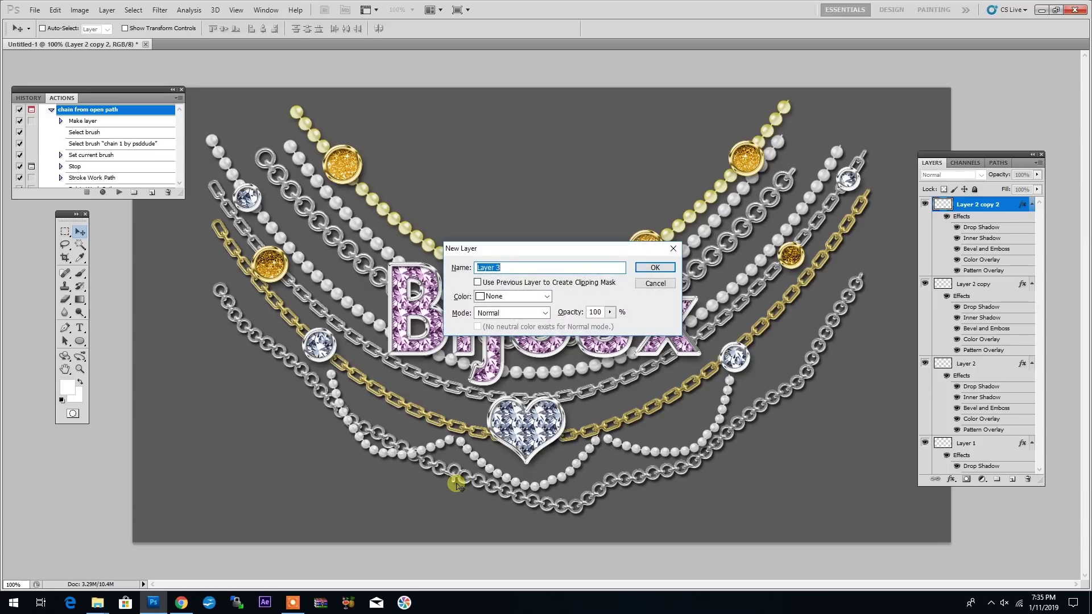
{"action": "type", "text": "sparkle"}
{"action": "key", "text": "Return"}
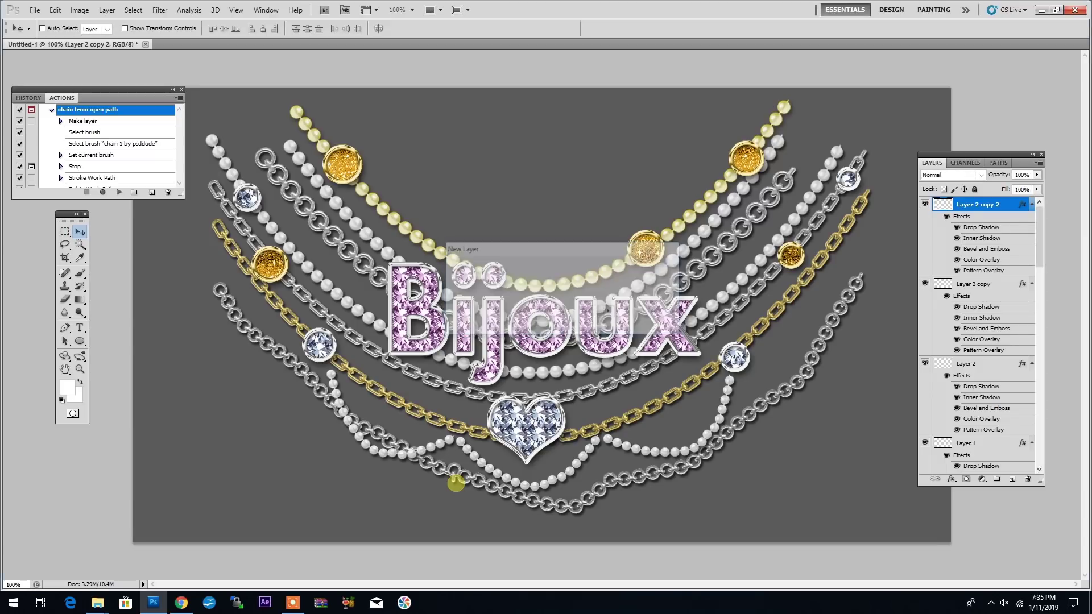
{"action": "key", "text": "i"}
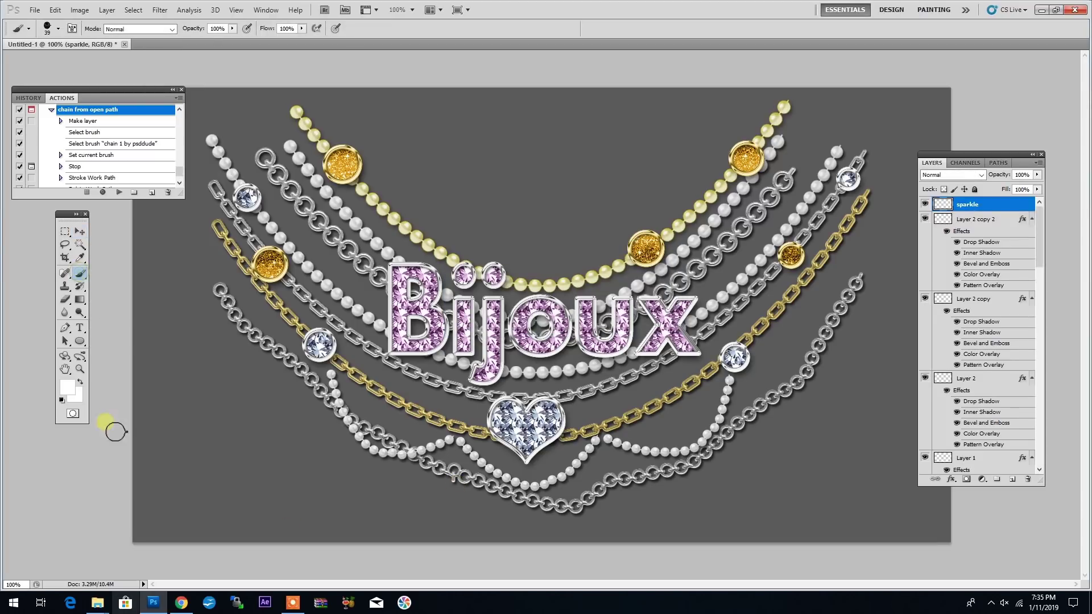
{"action": "left_click", "coordinate": [67, 387]}
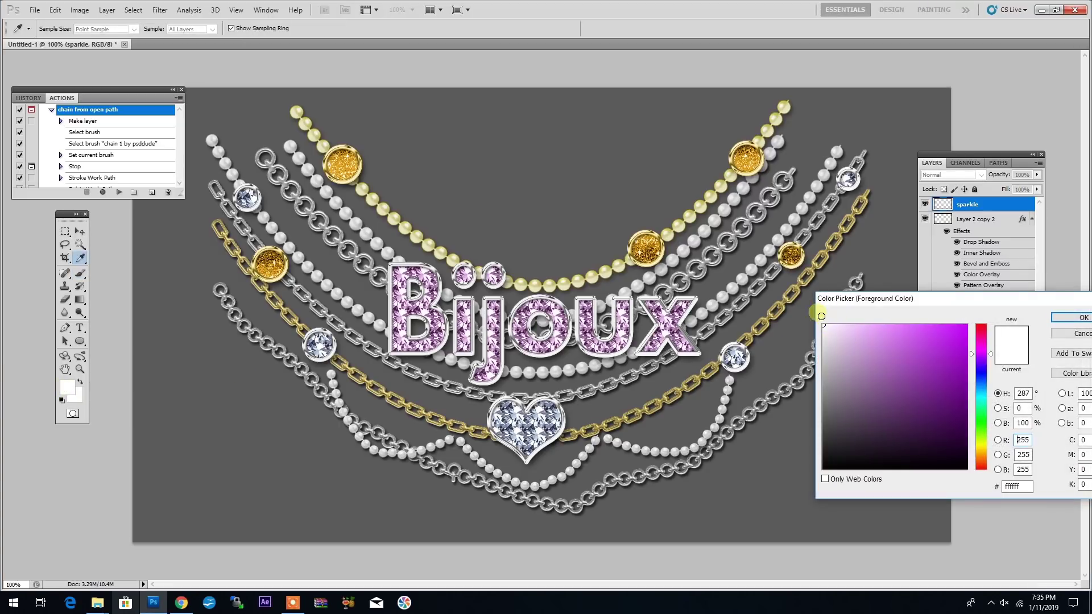
{"action": "left_click", "coordinate": [1062, 321]}
- Stamp 60 px star sparkles on a gold bead, two silver diamonds and the heart
{"action": "key", "text": "b"}
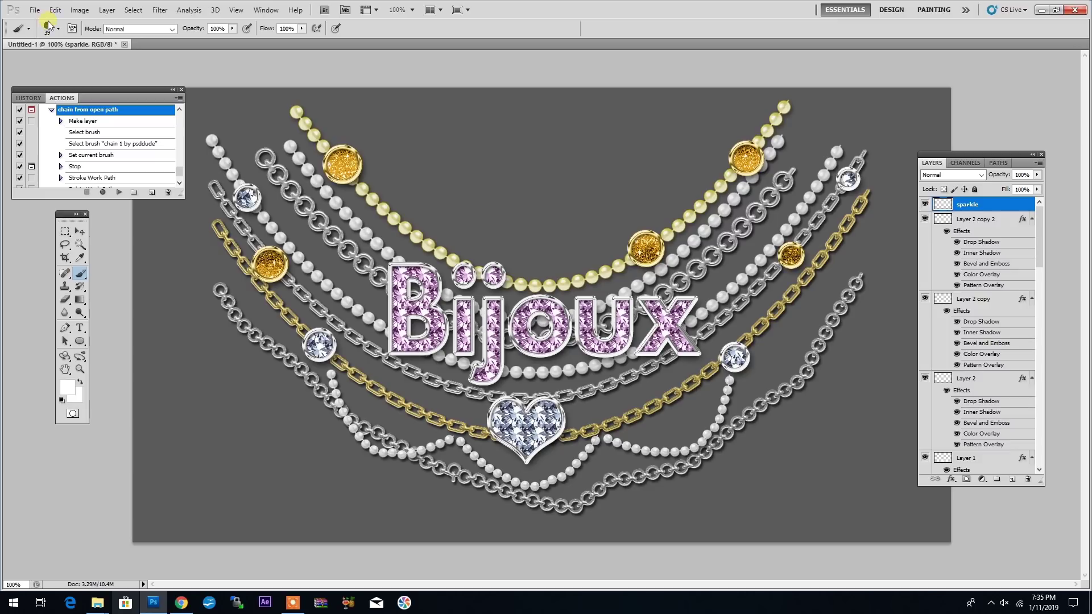
{"action": "left_click", "coordinate": [58, 29]}
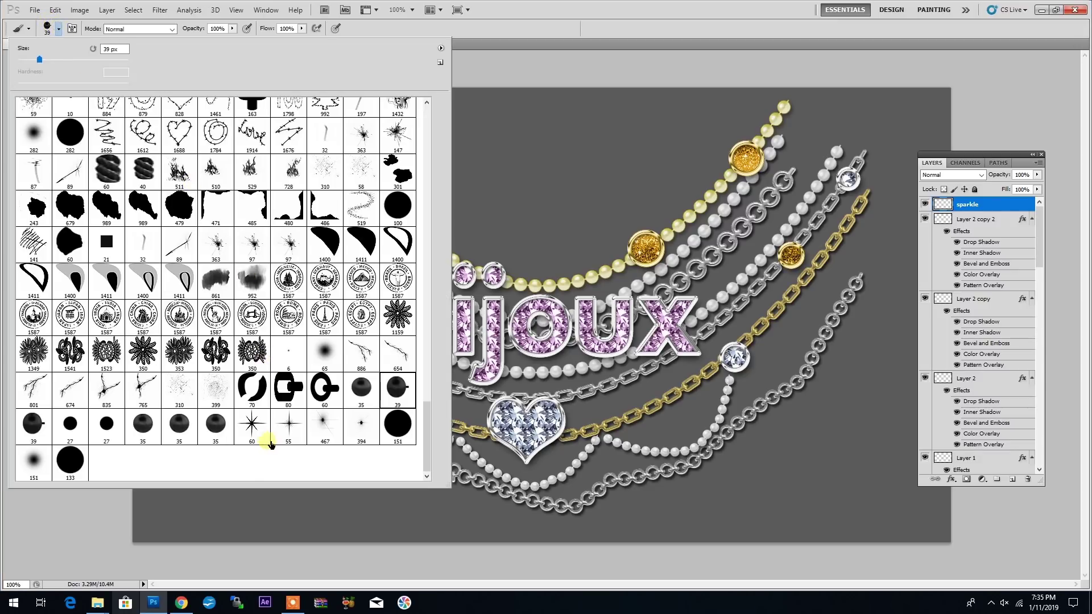
{"action": "left_click", "coordinate": [264, 425]}
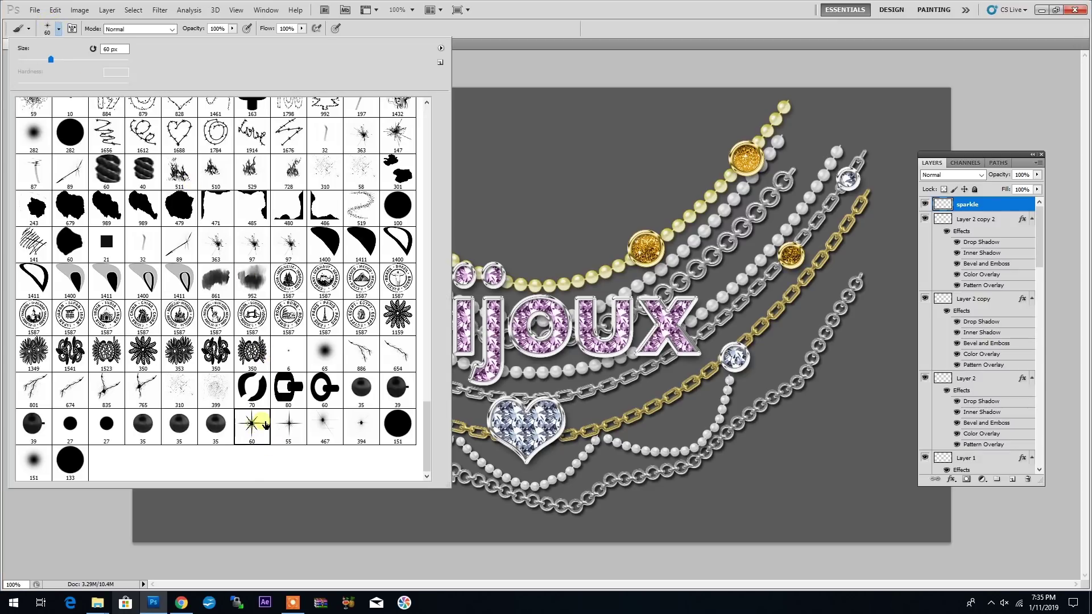
{"action": "left_click", "coordinate": [704, 310]}
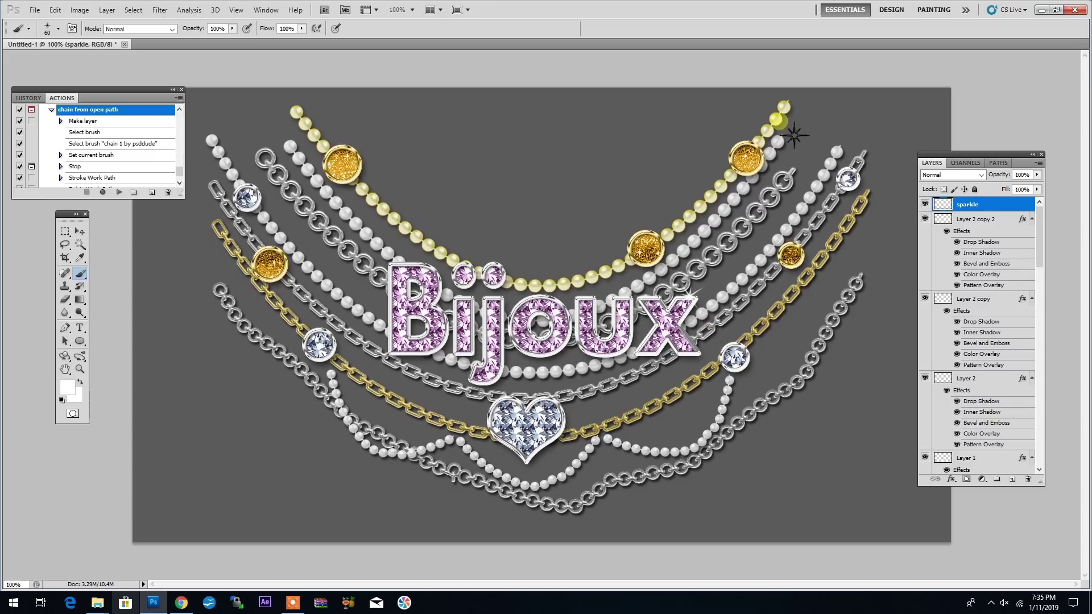
{"action": "left_click", "coordinate": [746, 137]}
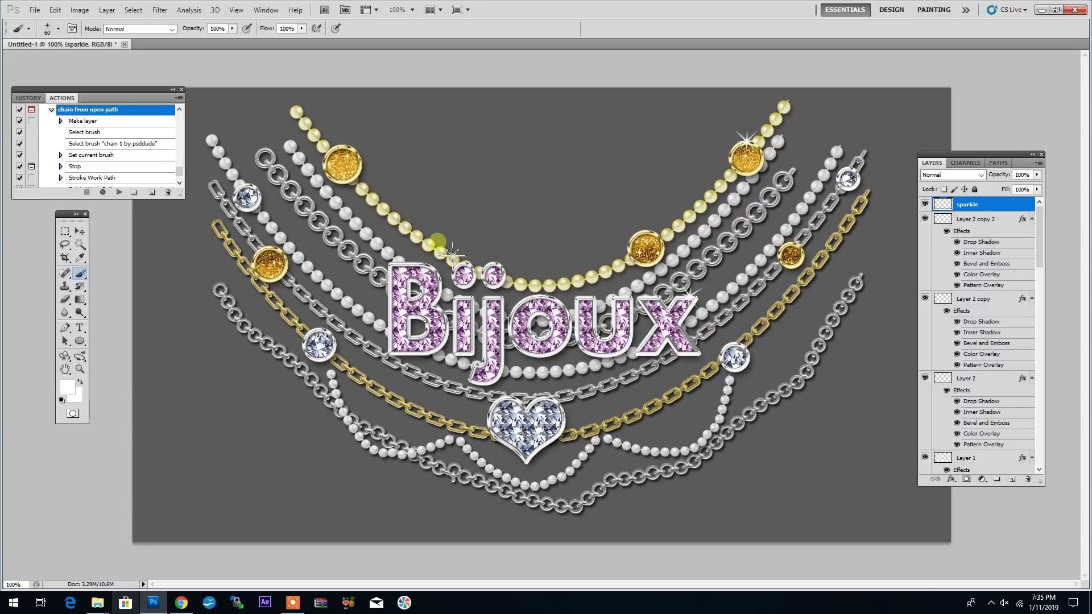
{"action": "left_click", "coordinate": [262, 201]}
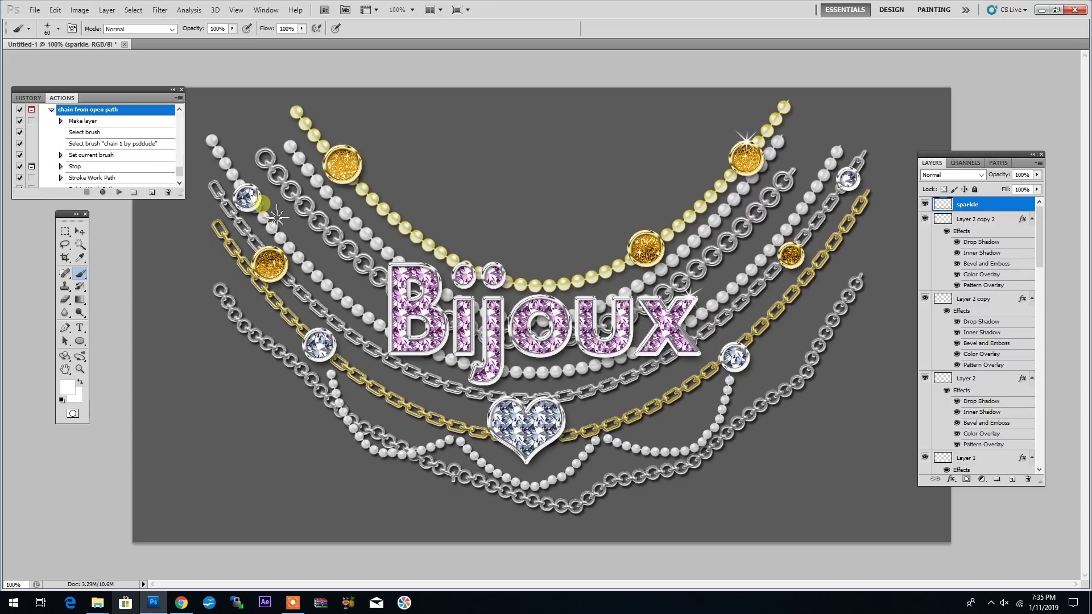
{"action": "left_click", "coordinate": [483, 404]}
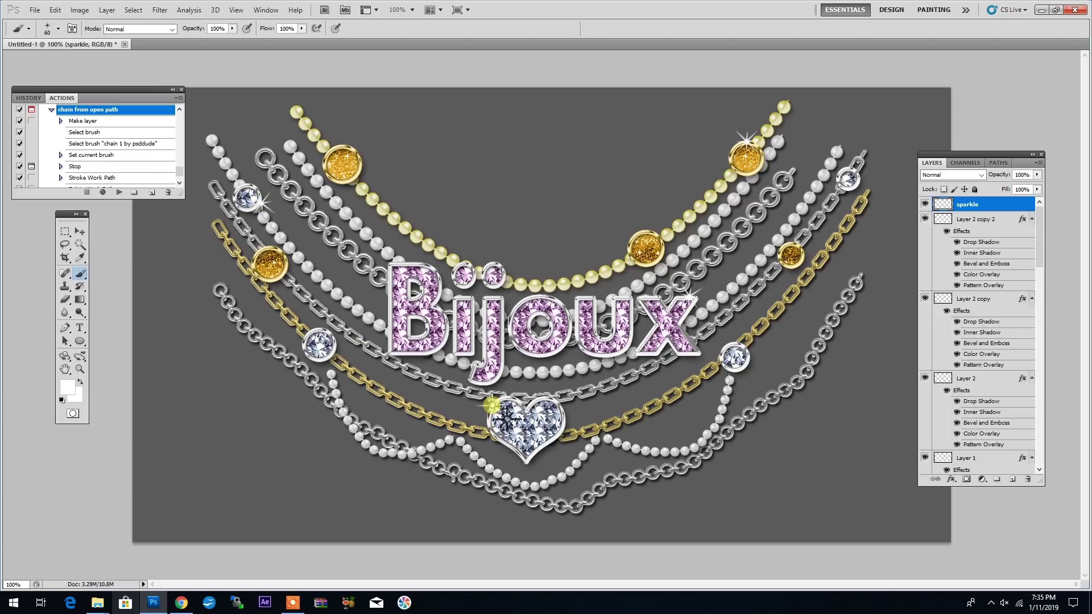
{"action": "left_click", "coordinate": [752, 350]}
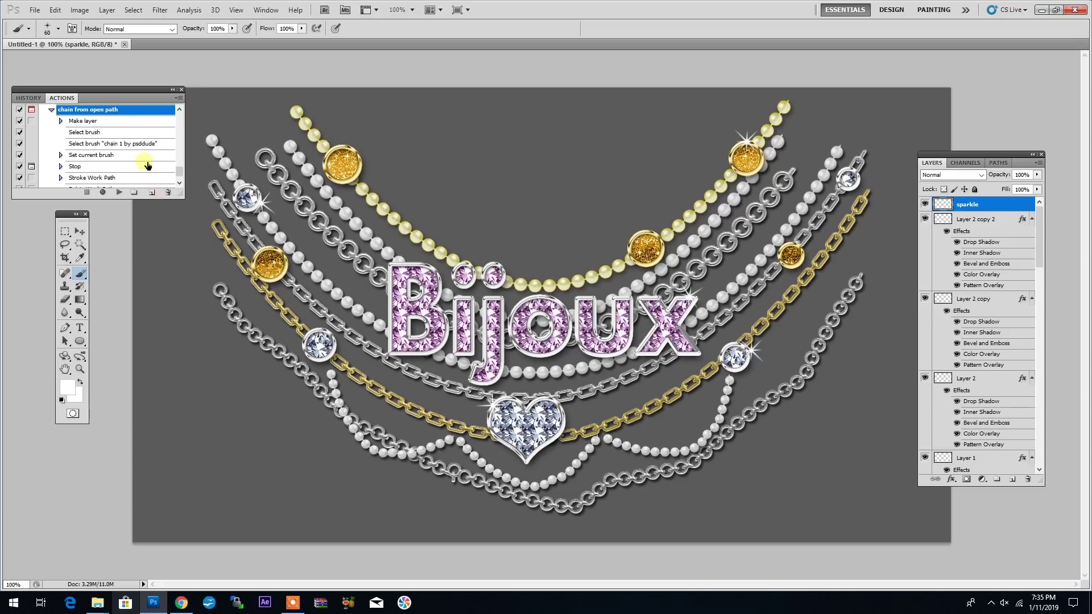
- Run the Sharpen Image action from the Actions panel
{"action": "left_click", "coordinate": [54, 111]}
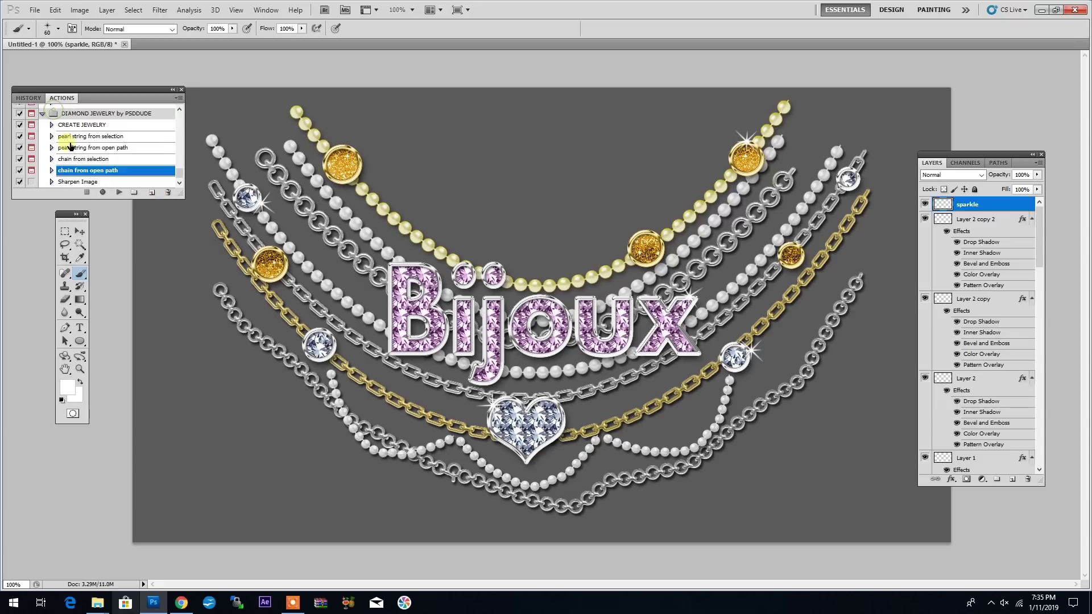
{"action": "left_click", "coordinate": [80, 182]}
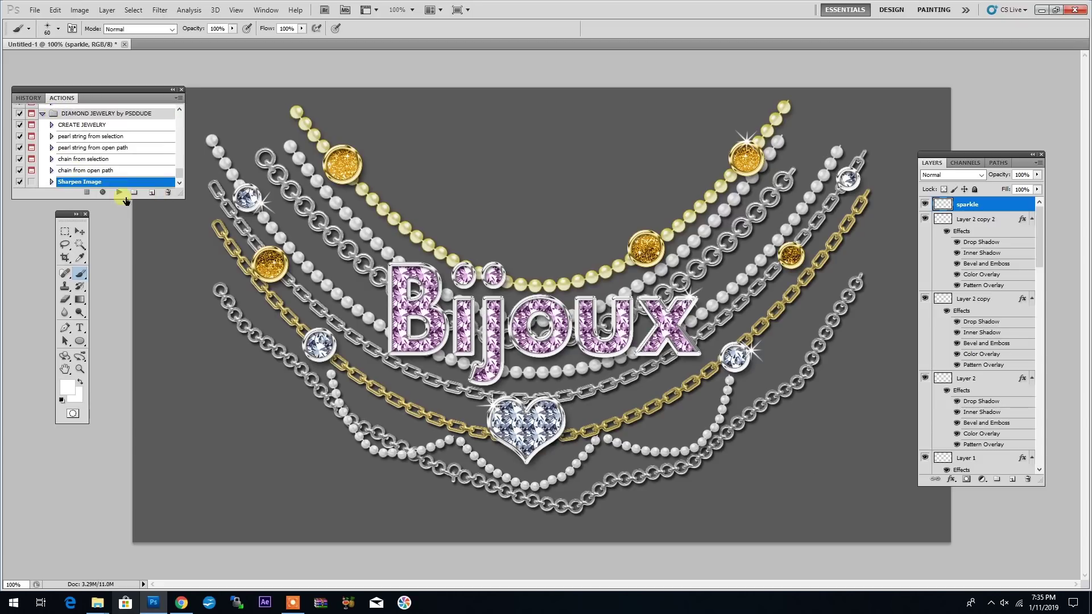
{"action": "left_click", "coordinate": [119, 192]}
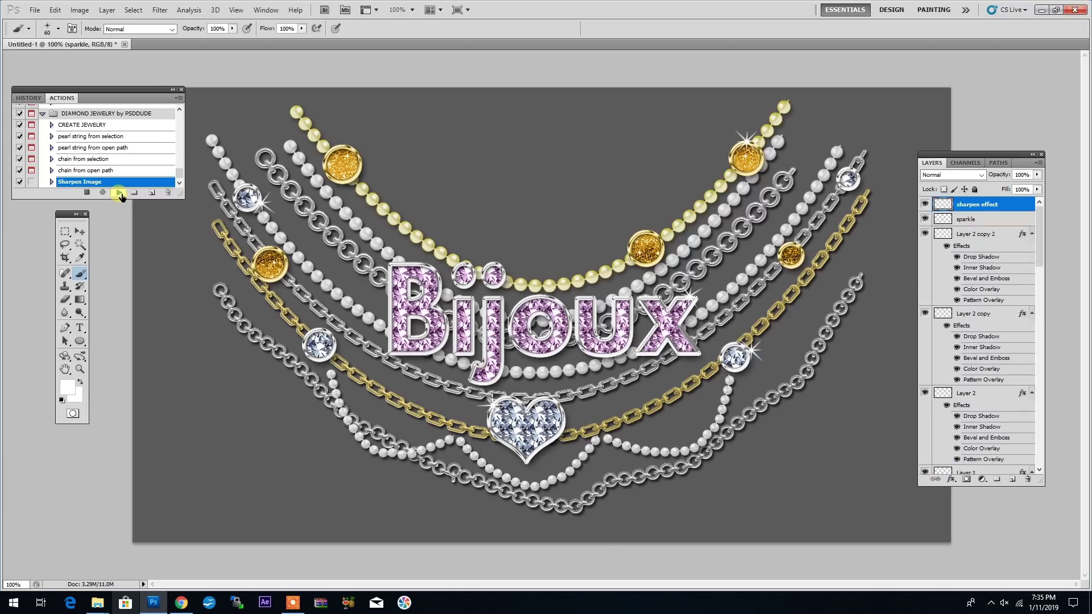